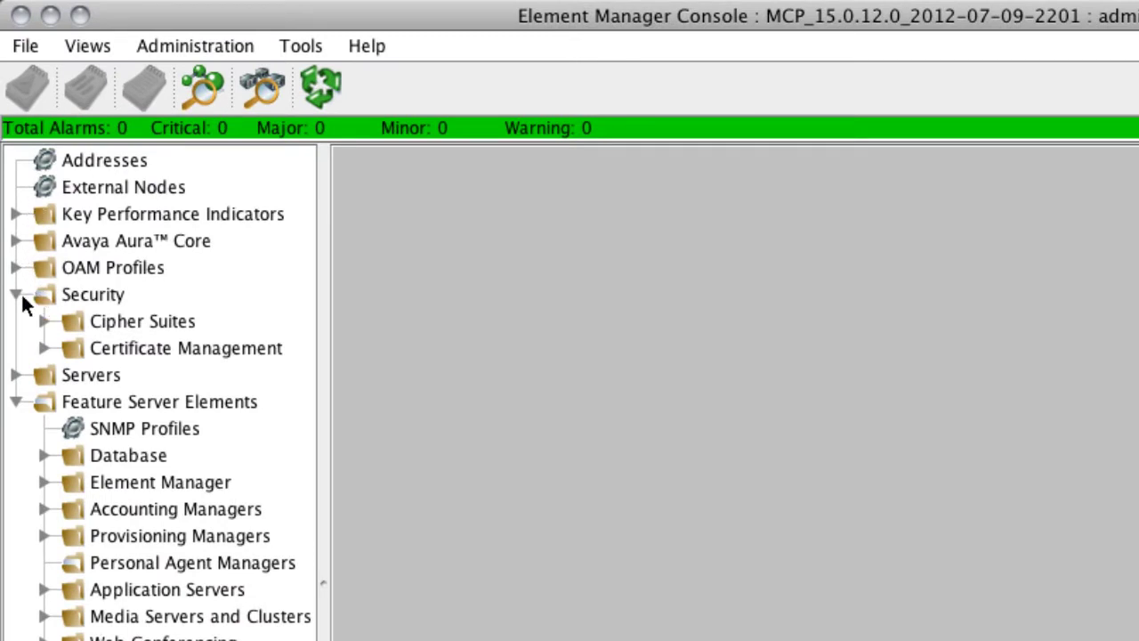
Review the certificates in the keystore under Security's Certificate Management, widening its list to read the entries
left_click(44, 348)
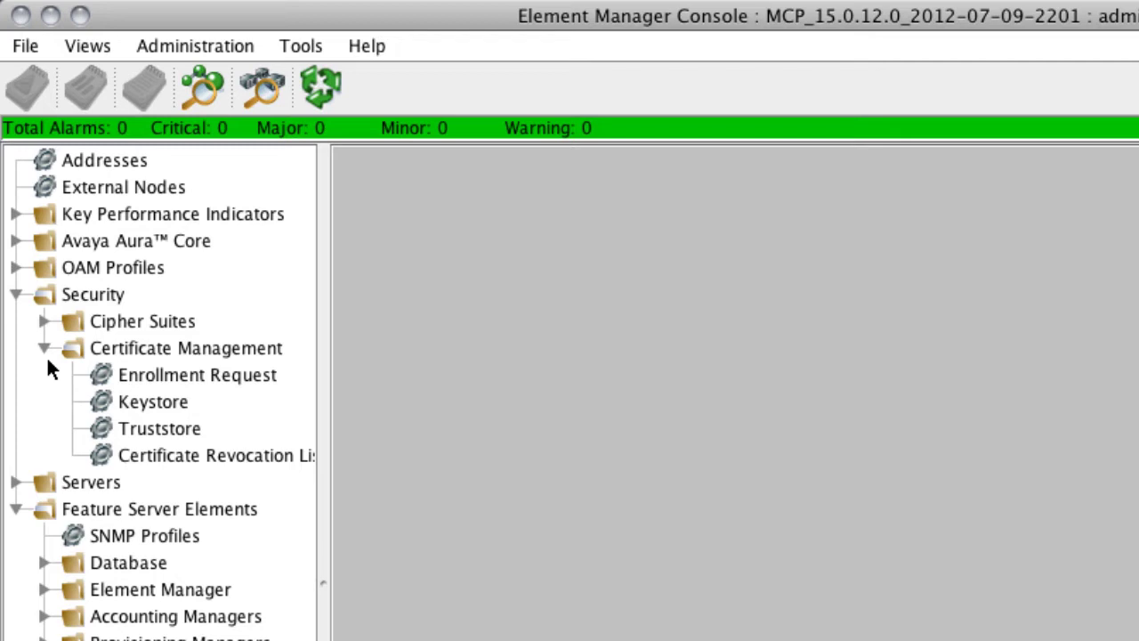
double_click(186, 406)
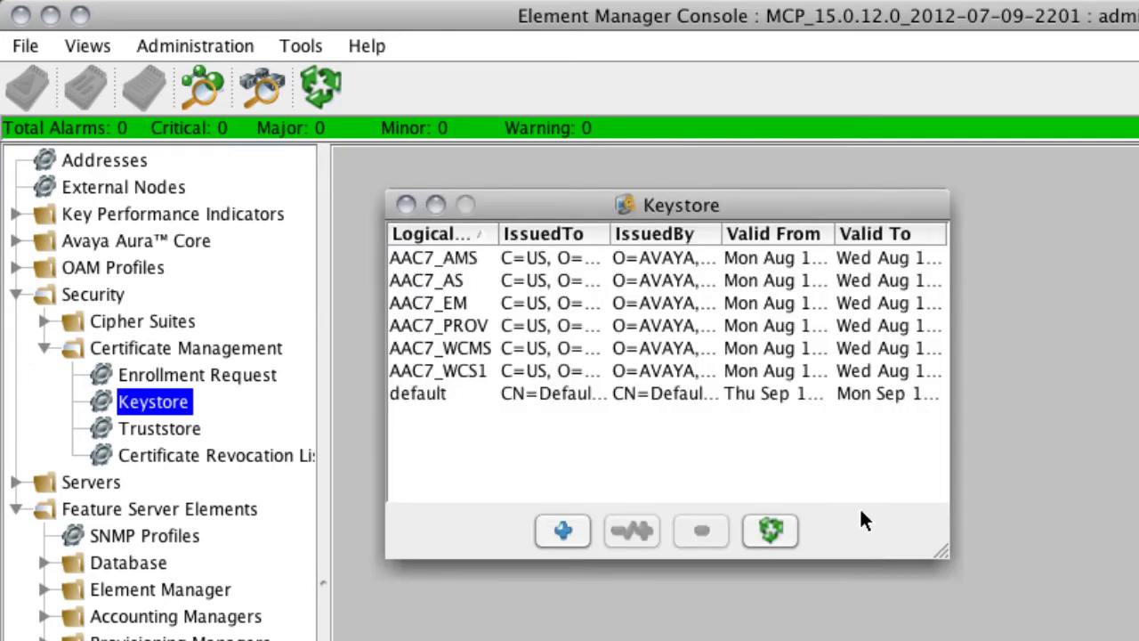
left_click_drag(943, 558, 1138, 559)
left_click_drag(298, 234, 263, 233)
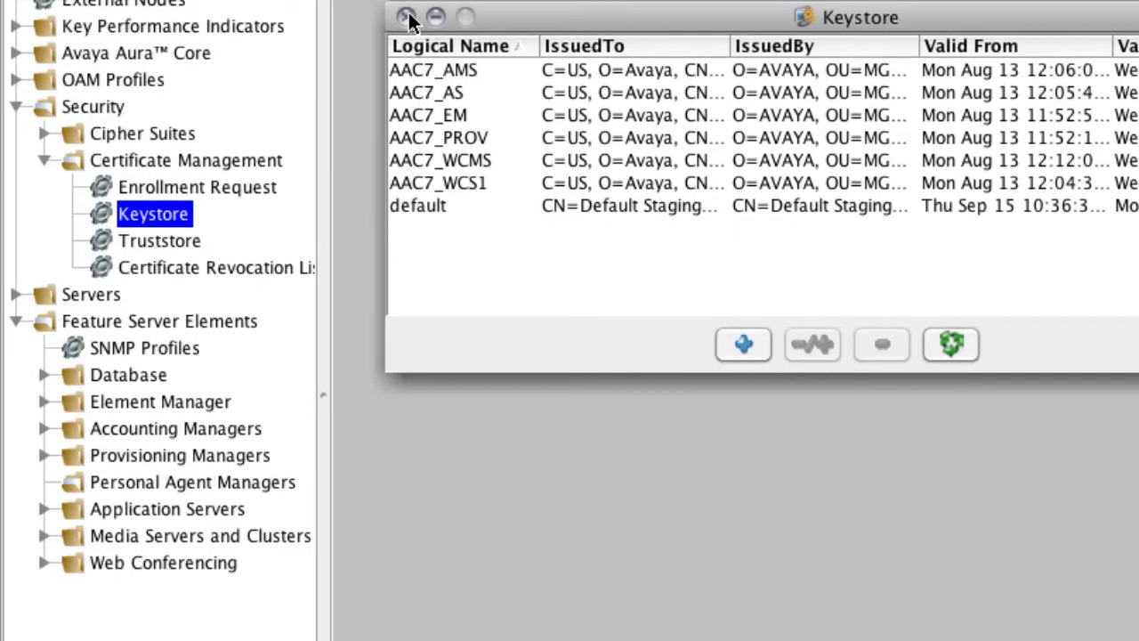
left_click(407, 18)
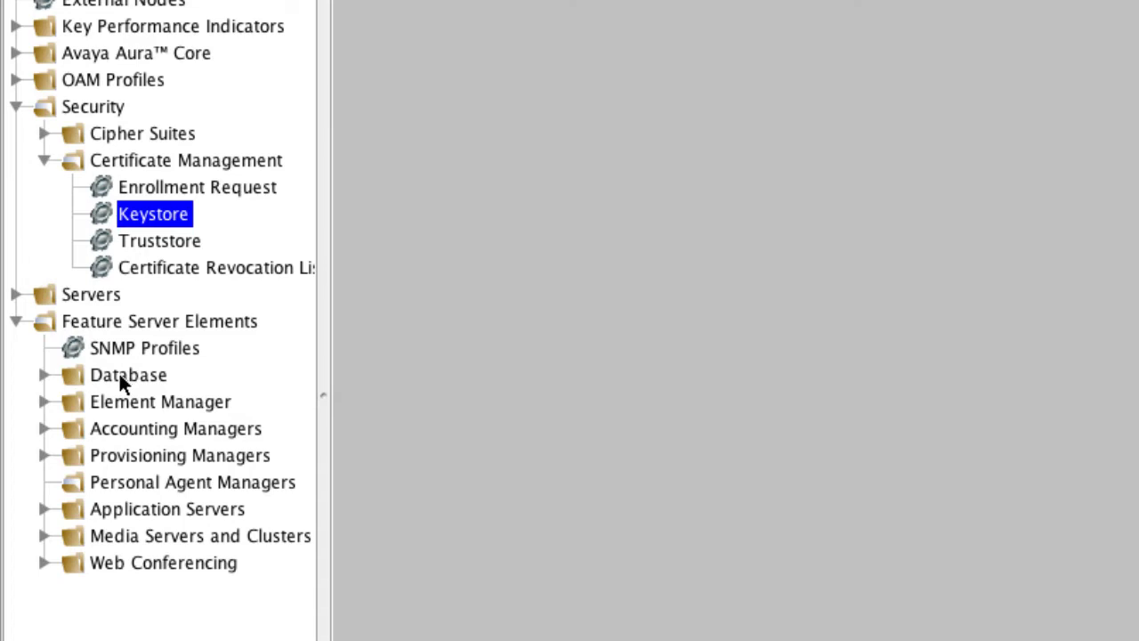
Edit the EM element manager to use AAC7_EM as its Internal OAM HTTPS certificate and apply the change
left_click(189, 403)
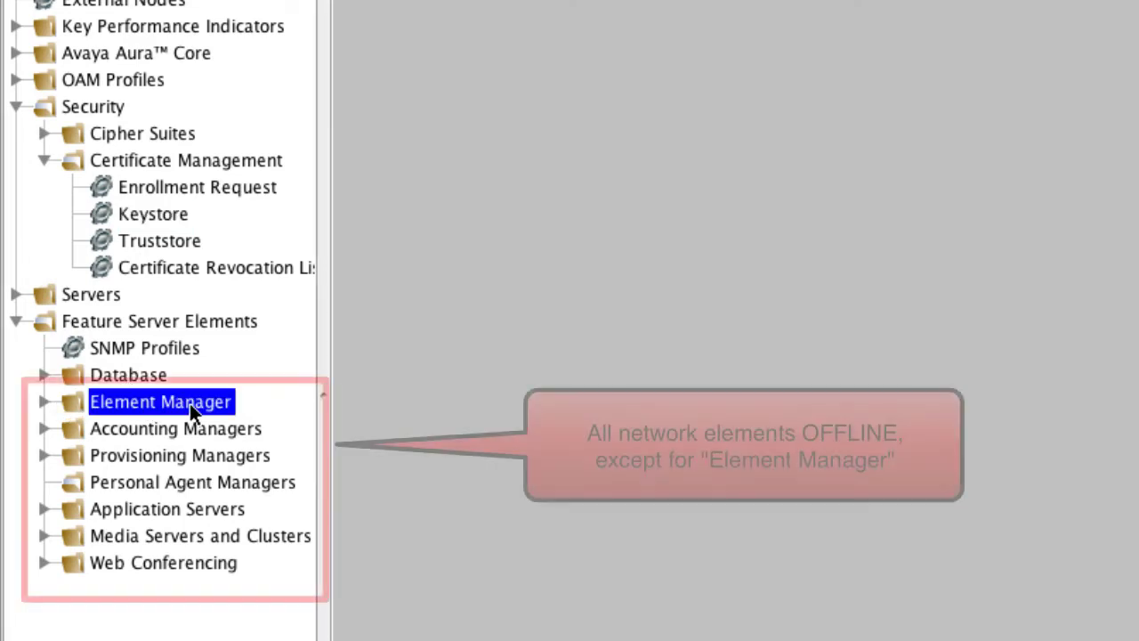
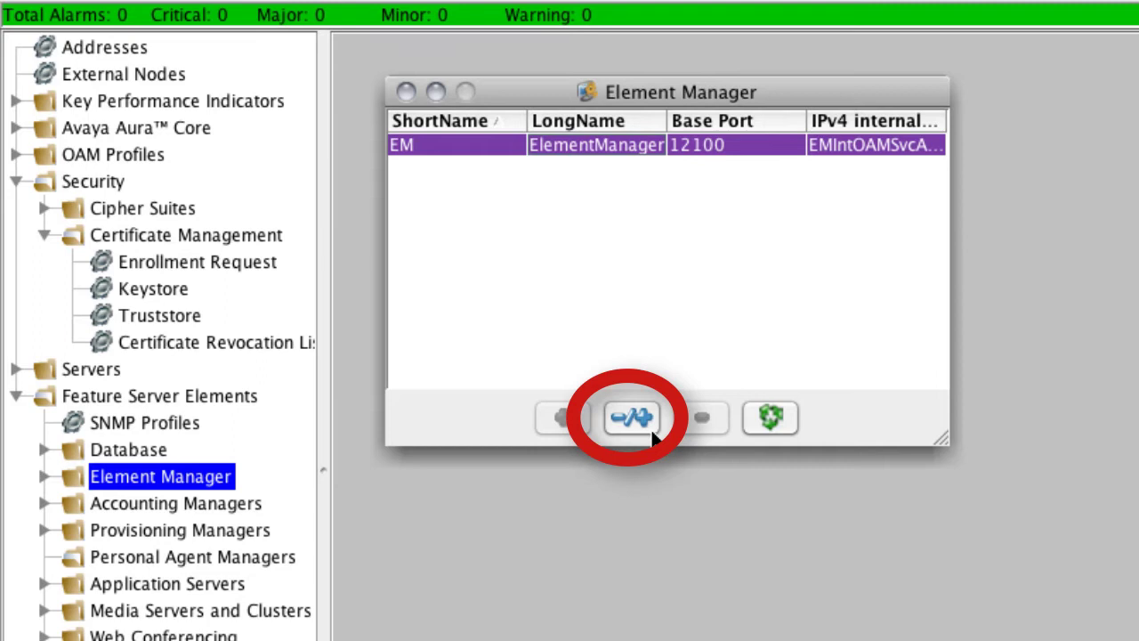
left_click(652, 434)
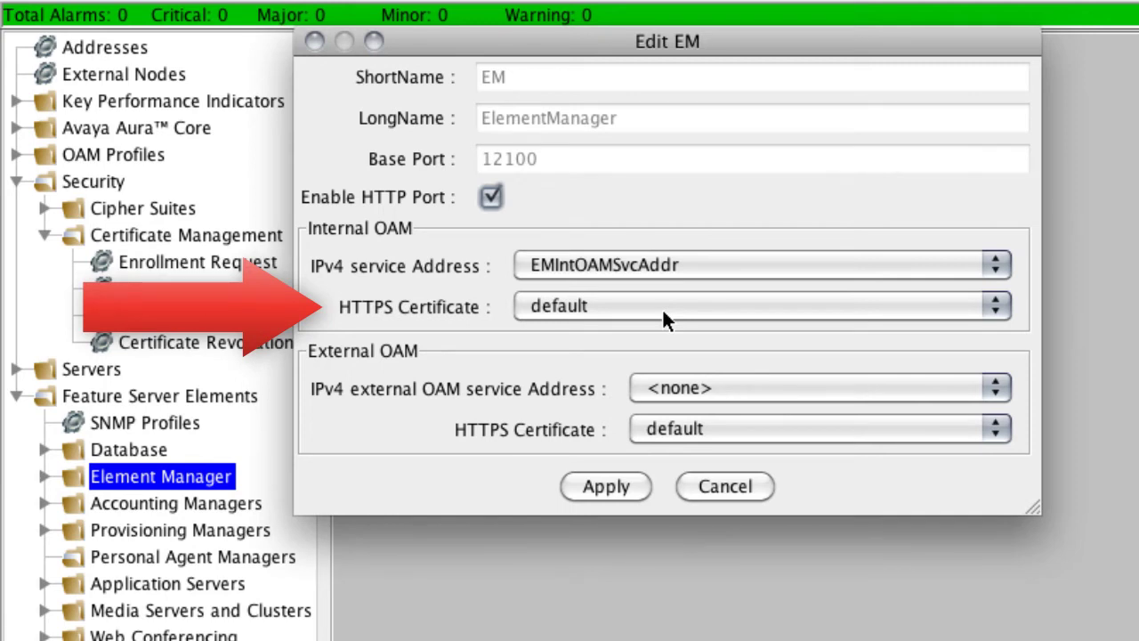
left_click(670, 304)
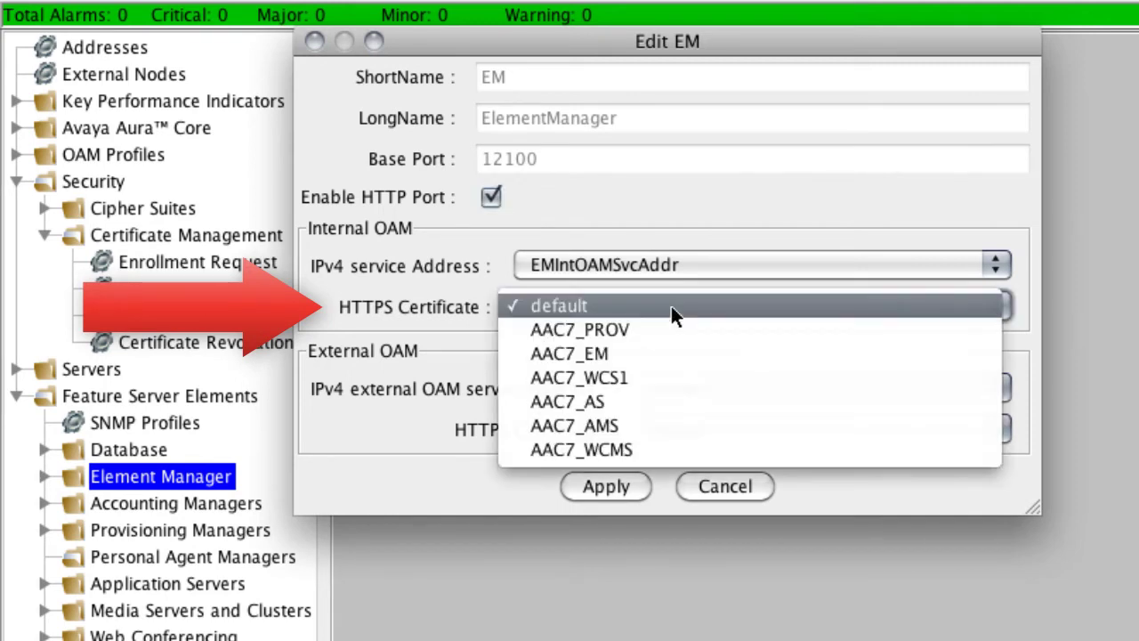
left_click(669, 356)
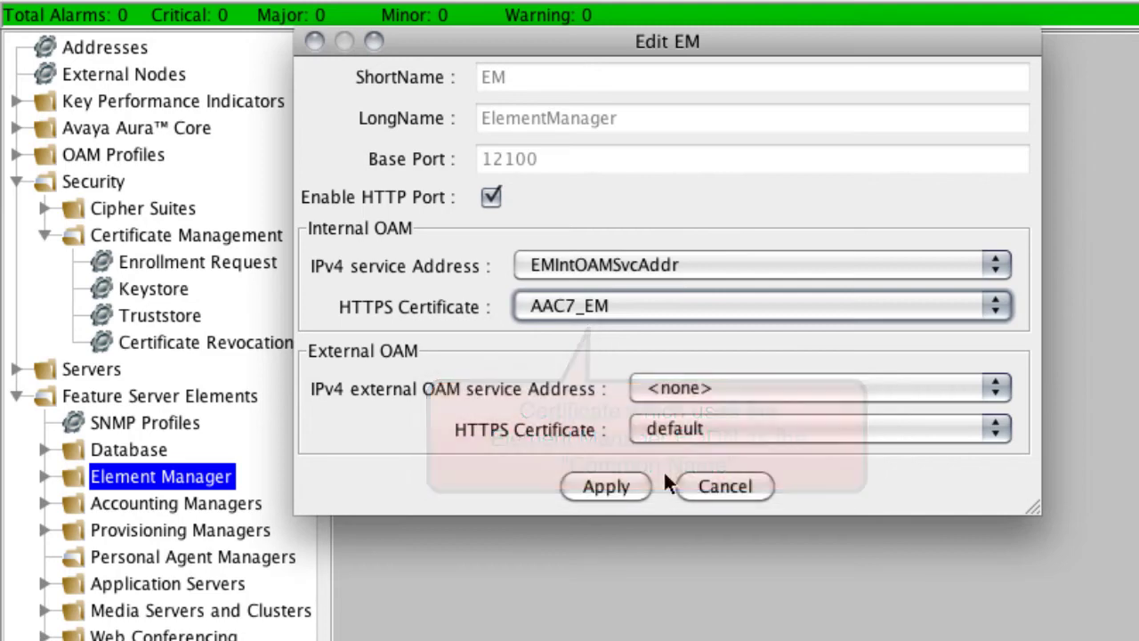
left_click(642, 487)
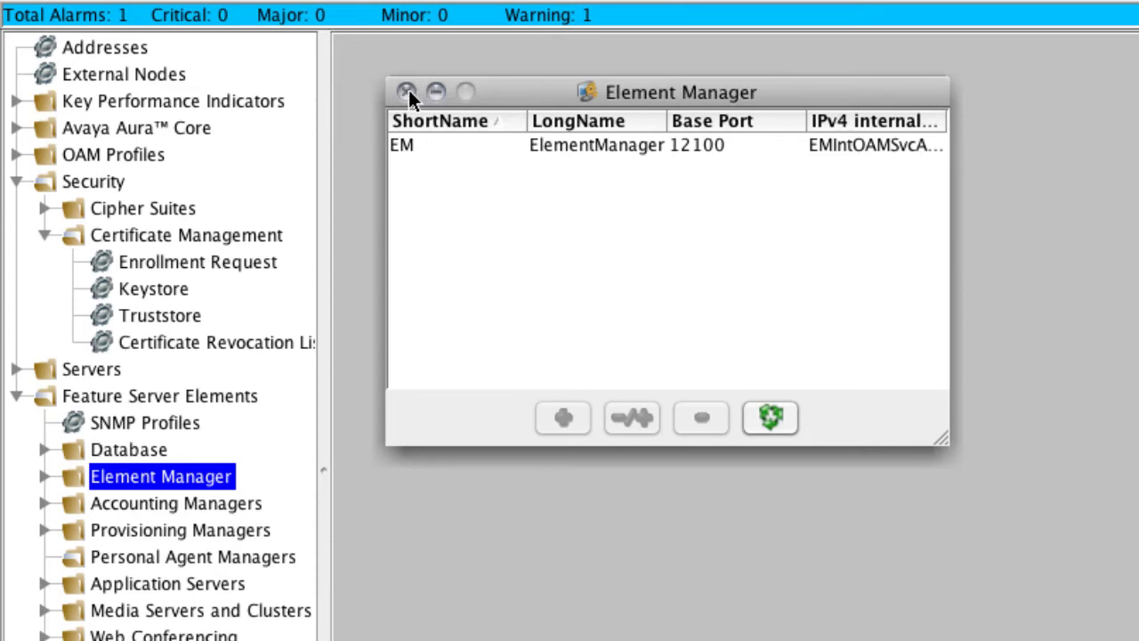
left_click(405, 93)
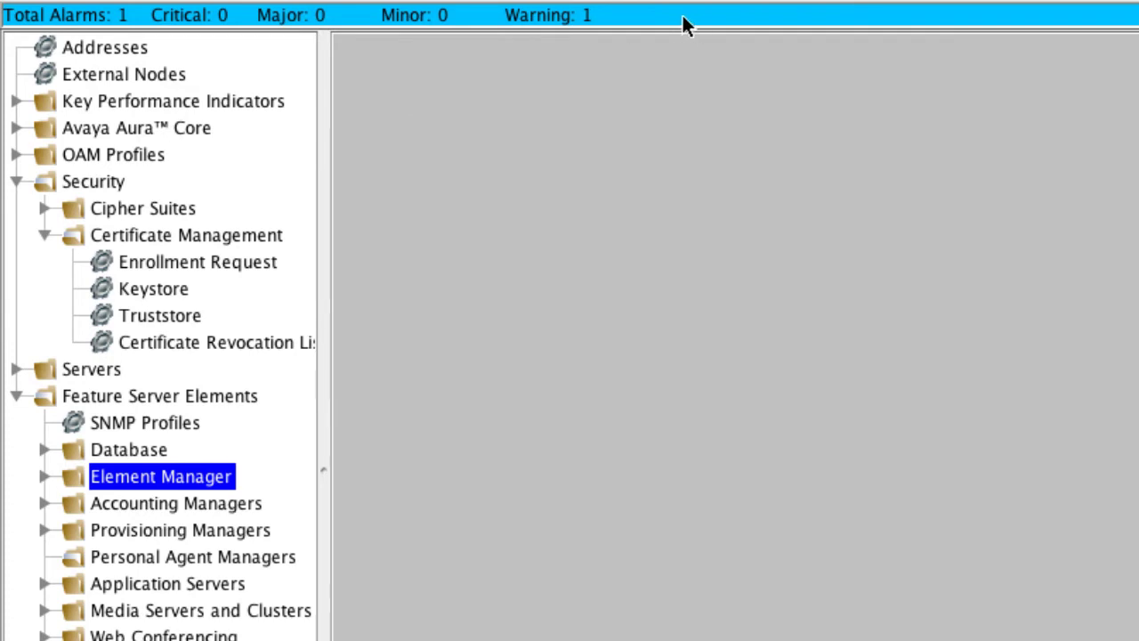
Examine the details of the warning alarm on ElementManager_0 through the Logical View's alarm browser
right_click(668, 24)
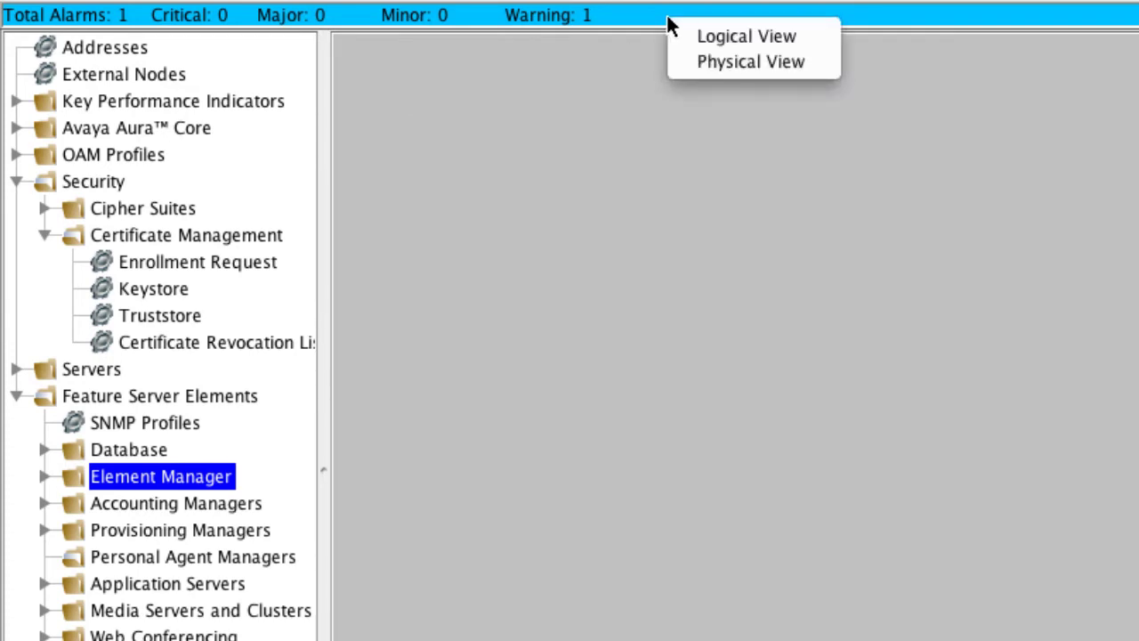
left_click(813, 35)
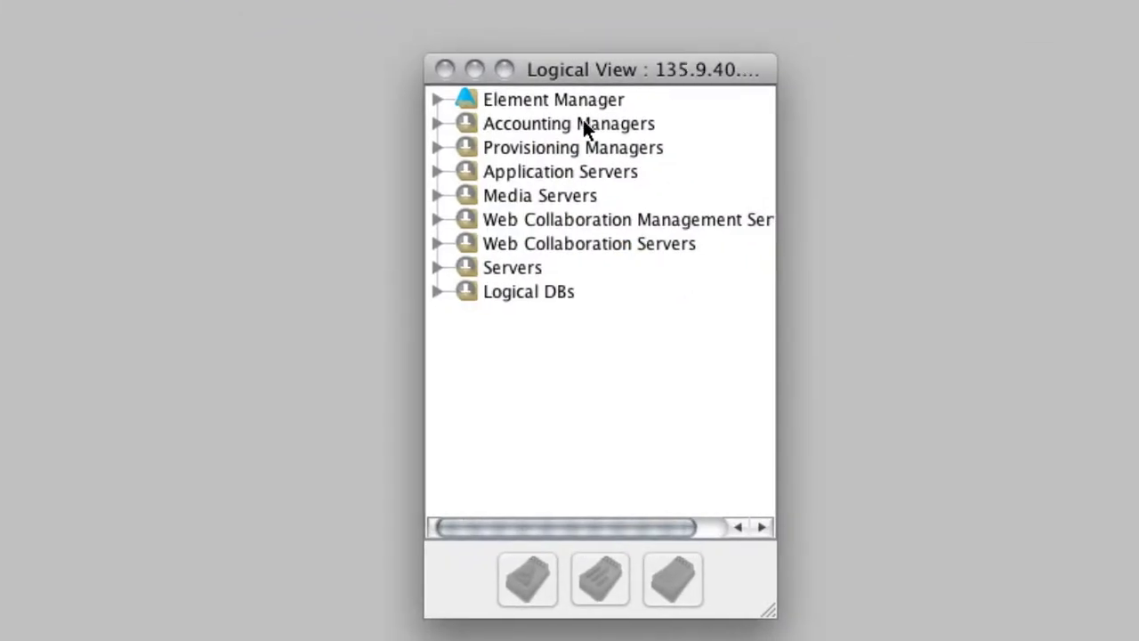
left_click(436, 100)
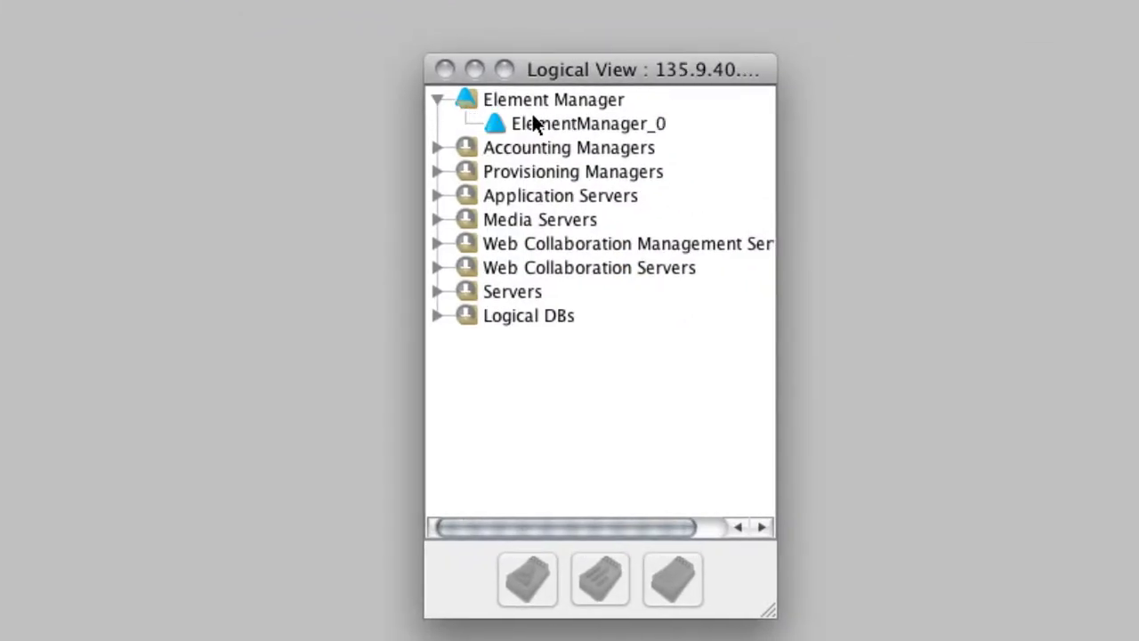
left_click(585, 116)
left_click(536, 591)
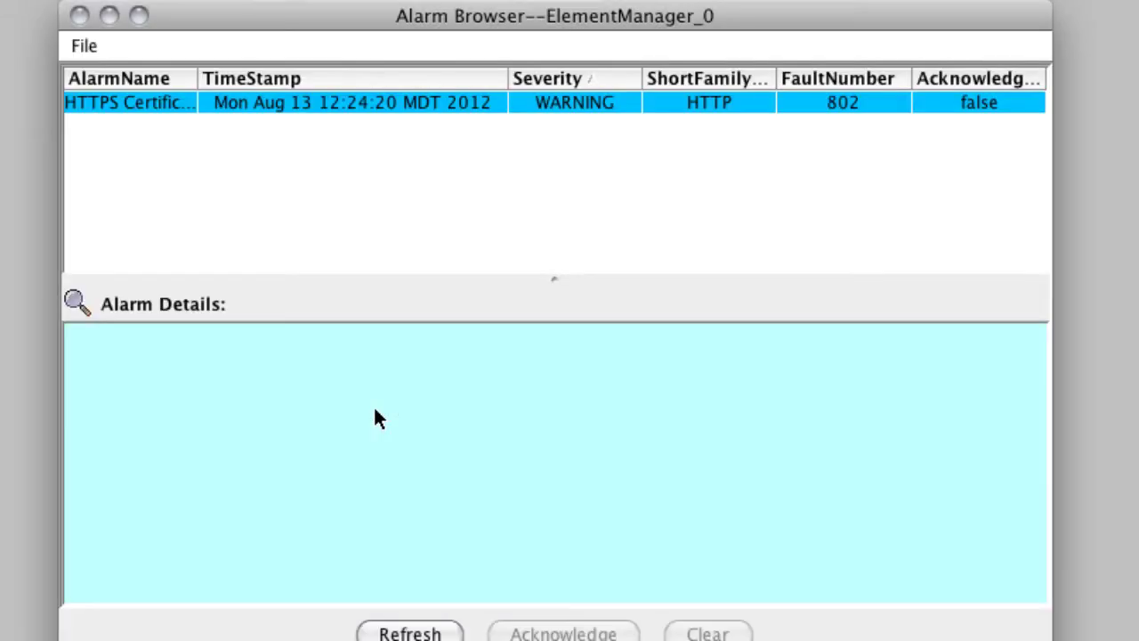
left_click(251, 106)
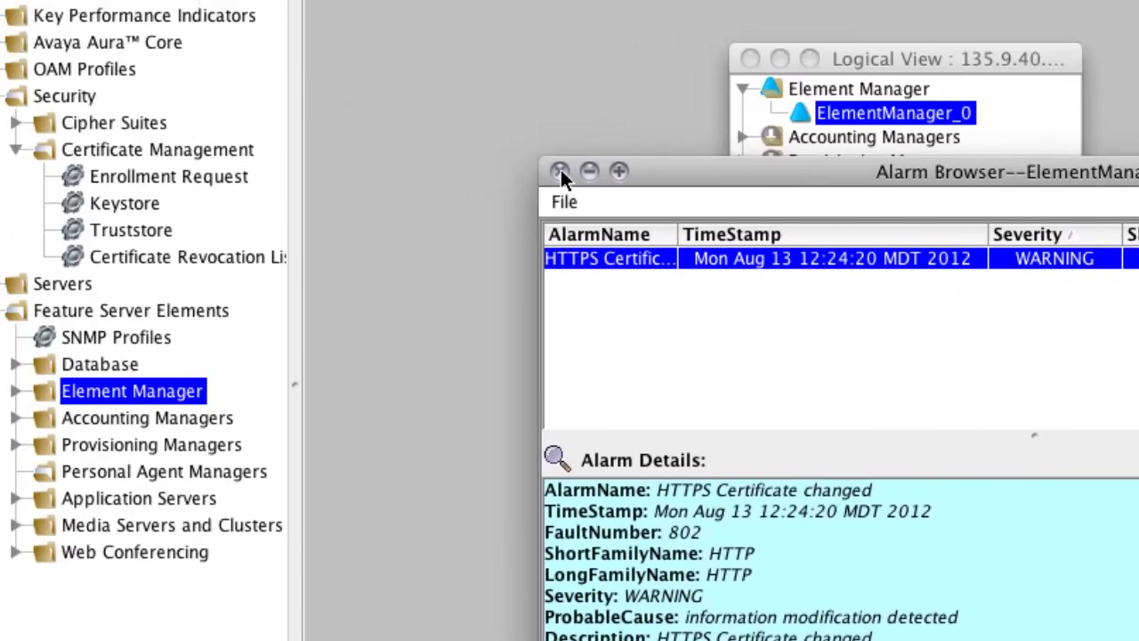
left_click(80, 2)
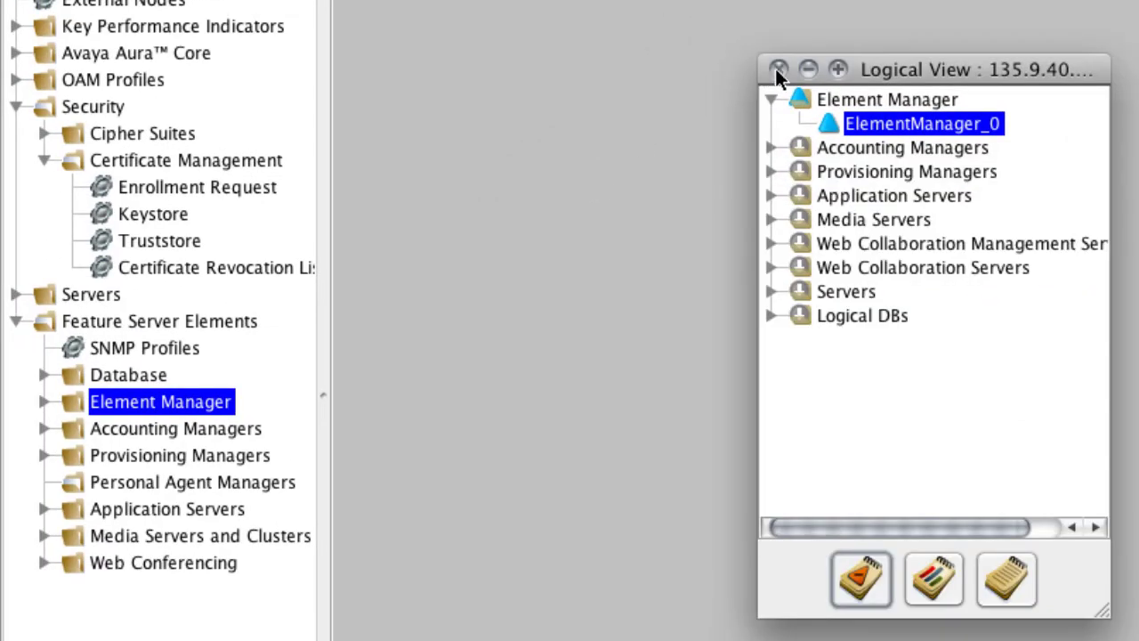
left_click(779, 70)
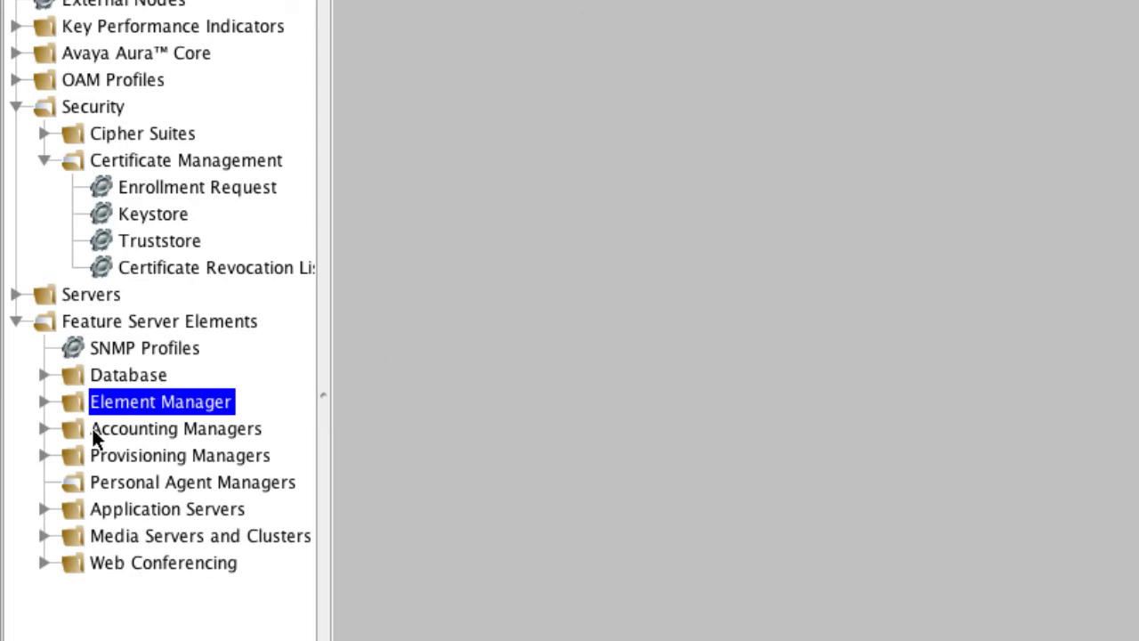
Edit provisioning manager PROV1, disabling the Prov HTTP port and assigning AAC7_PROV as the Internal OAM HTTPS certificate
left_click(269, 469)
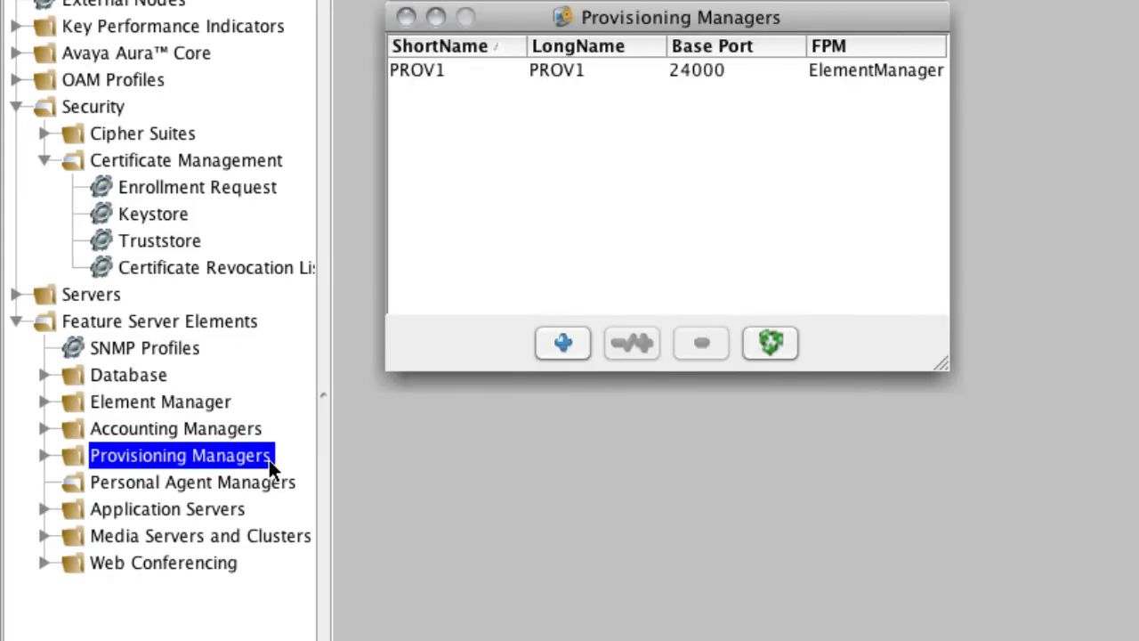
left_click(627, 72)
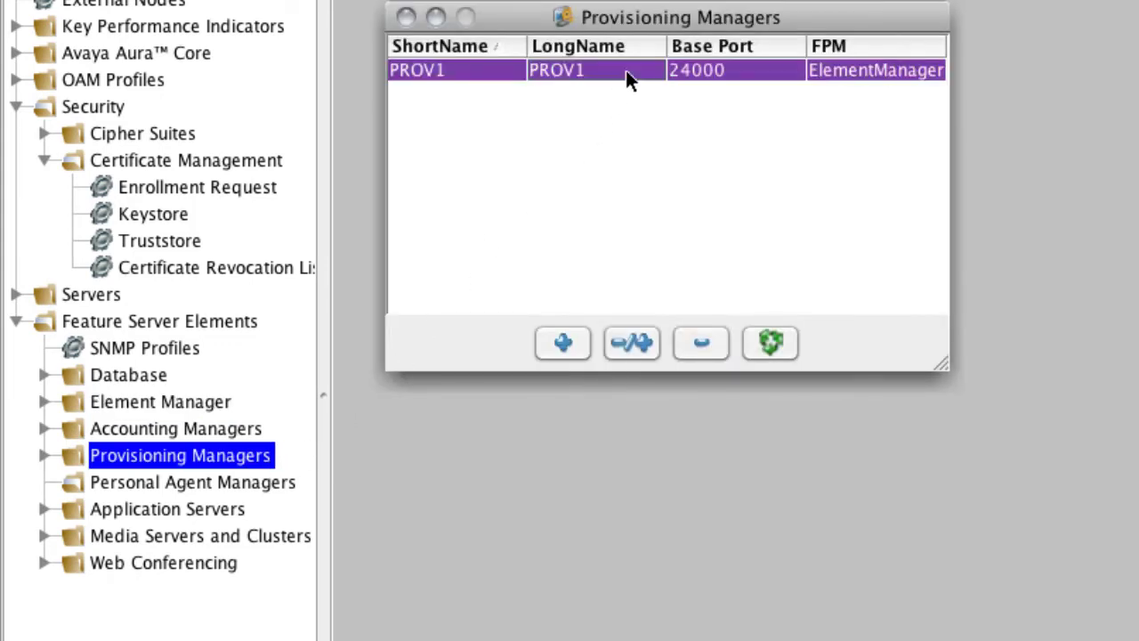
left_click(655, 357)
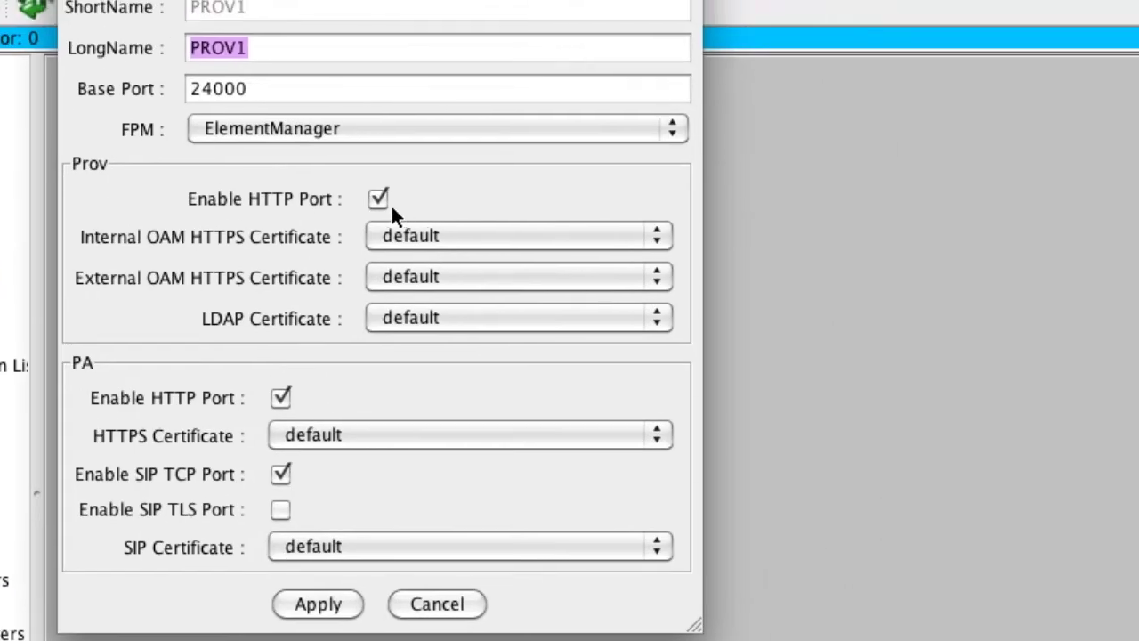
left_click(657, 100)
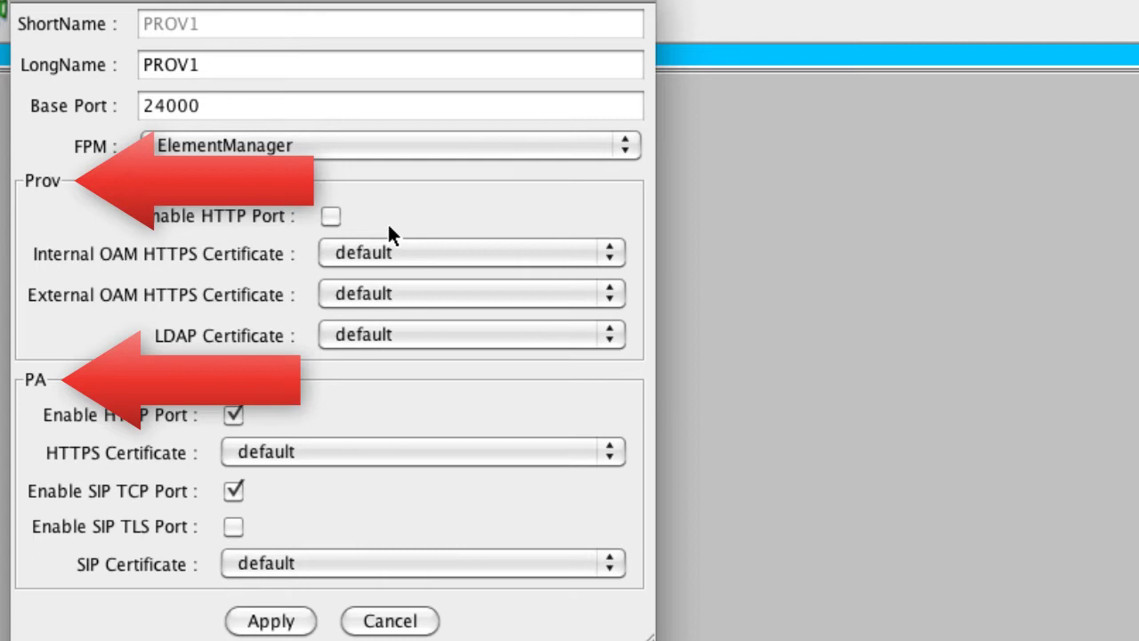
left_click(430, 255)
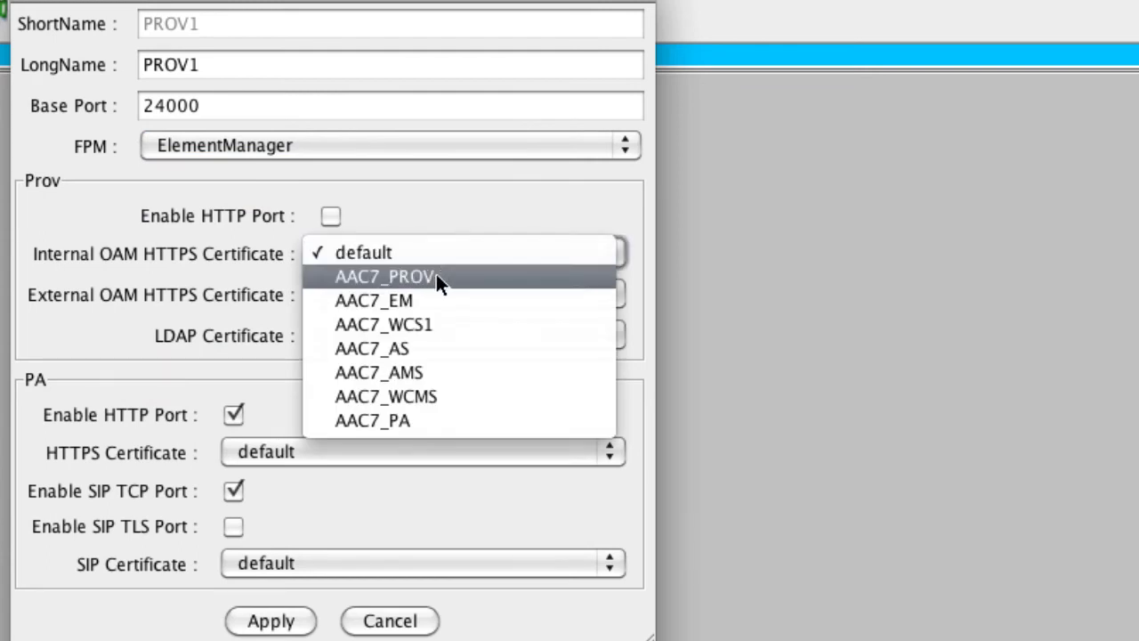
left_click(436, 276)
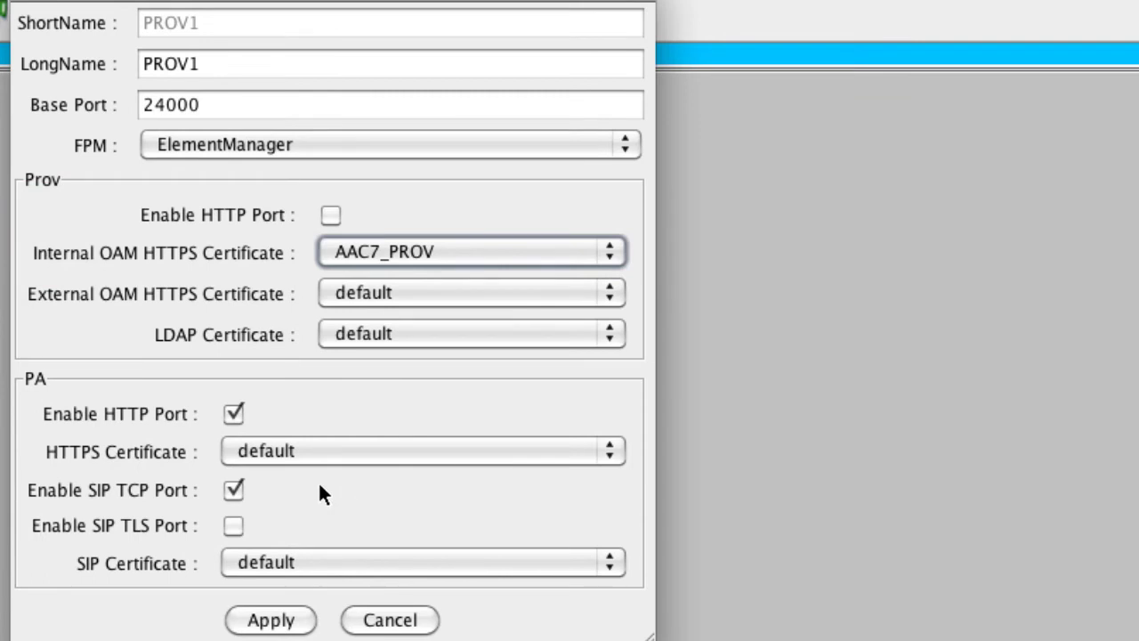
Disable the HTTP port in PROV1's PA settings and assign AAC7_PA as the PA HTTPS certificate
left_click(234, 411)
left_click(357, 450)
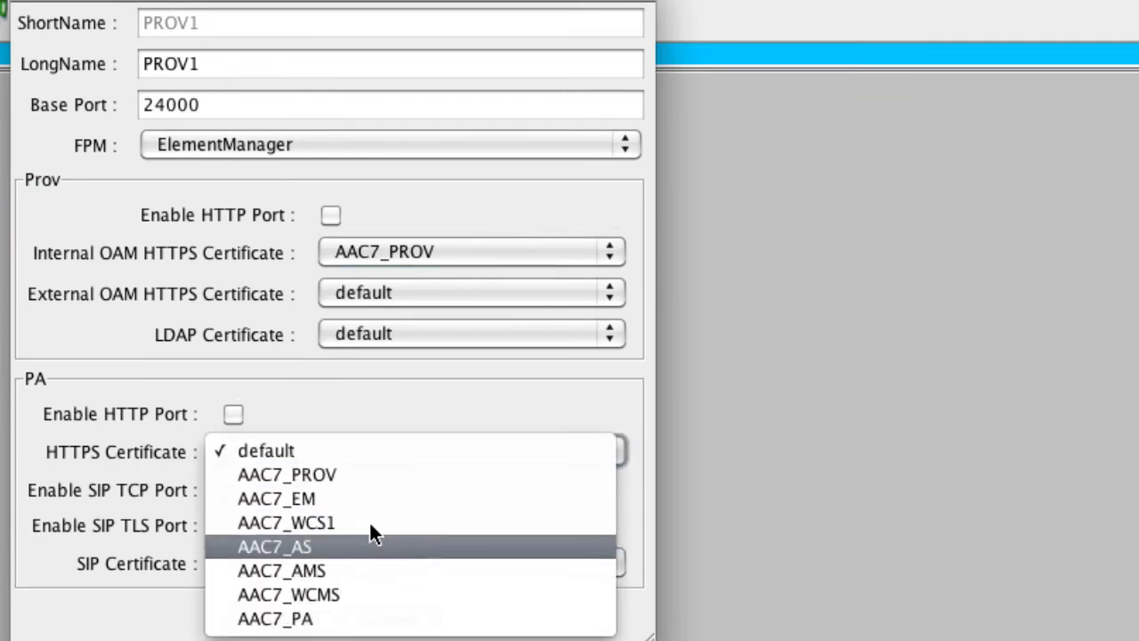
left_click(392, 620)
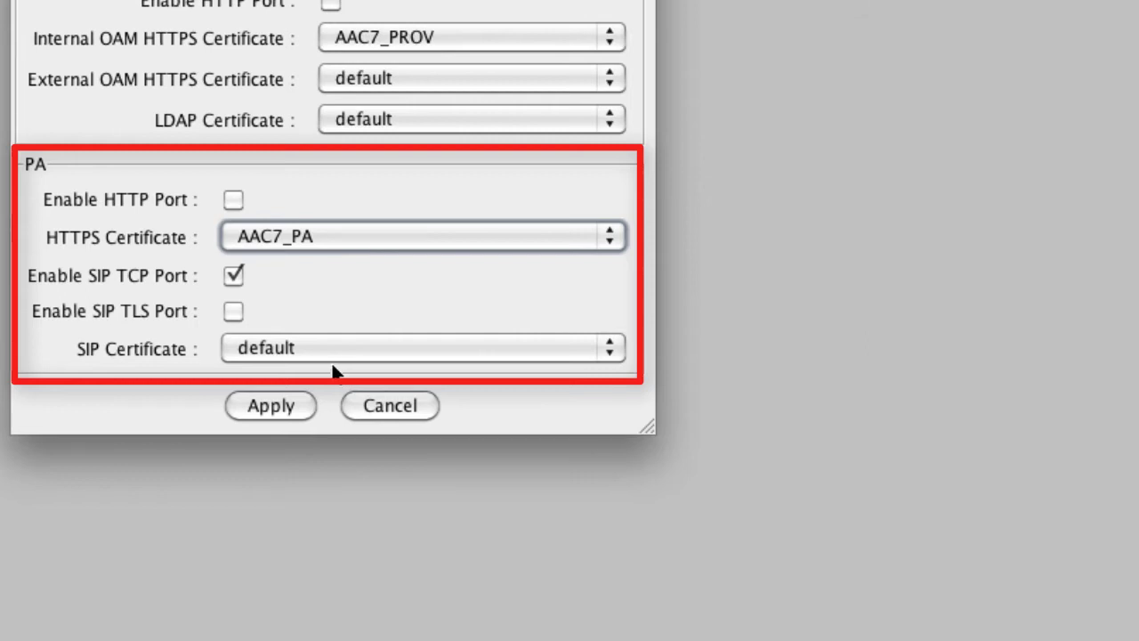
Assign AAC7_PA as PROV1's PA SIP certificate, enable the SIP TLS port instead of SIP TCP, and apply the changes
left_click(355, 352)
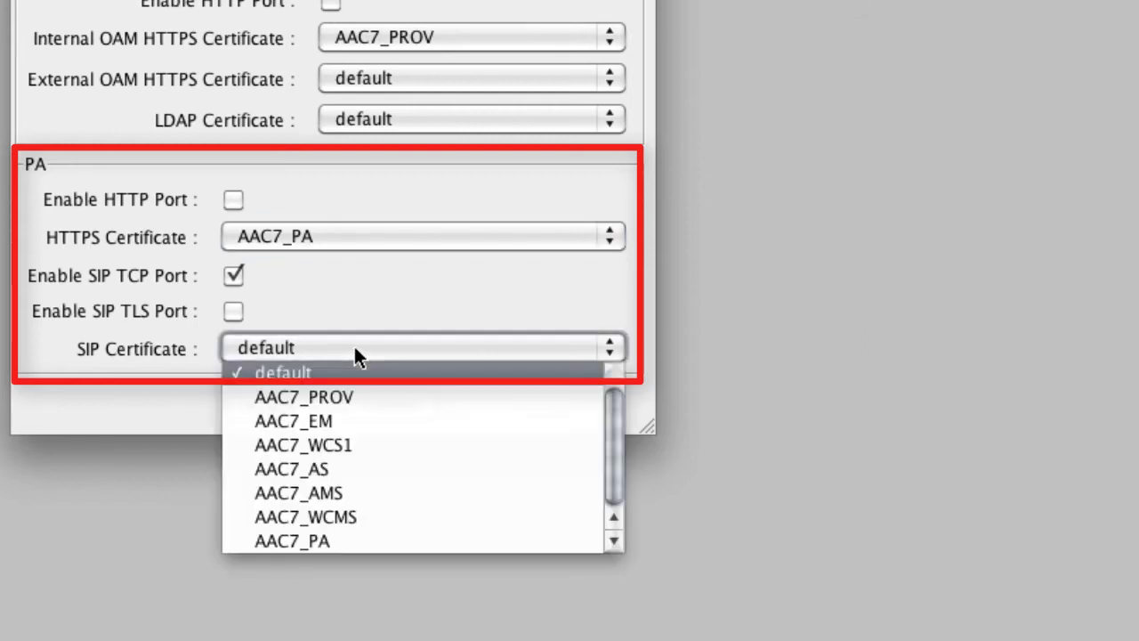
left_click(410, 539)
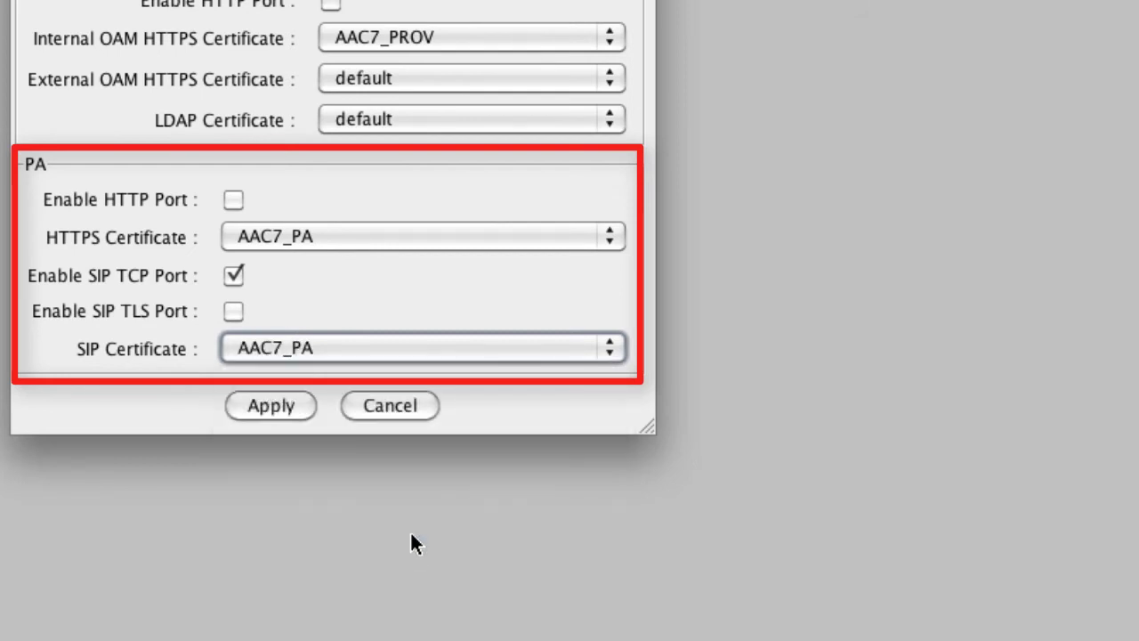
left_click(233, 311)
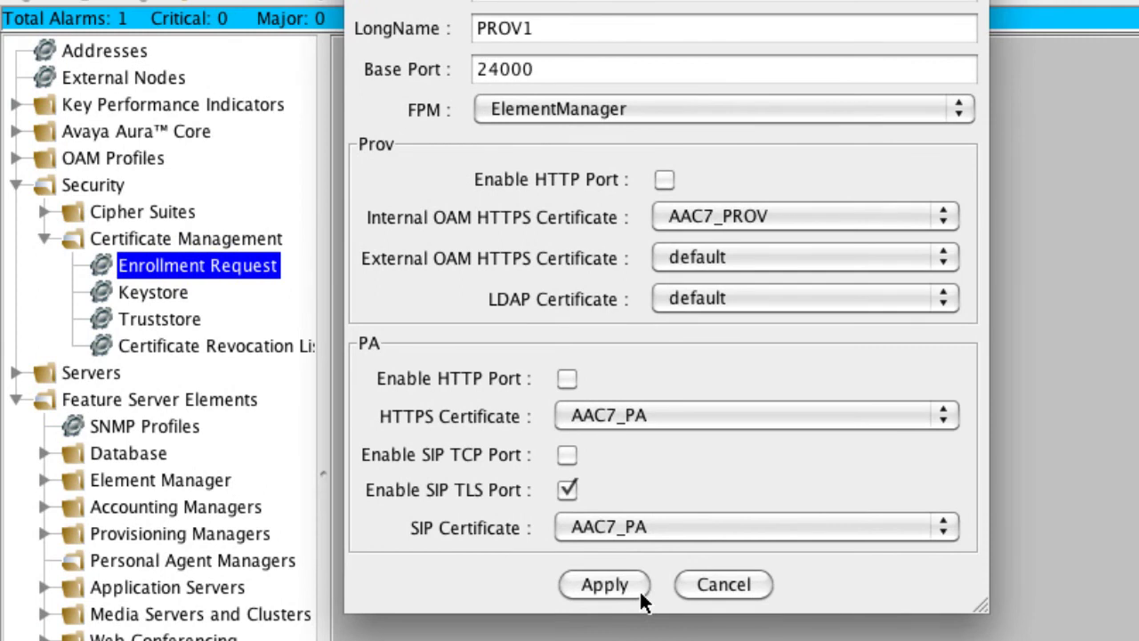
left_click(639, 589)
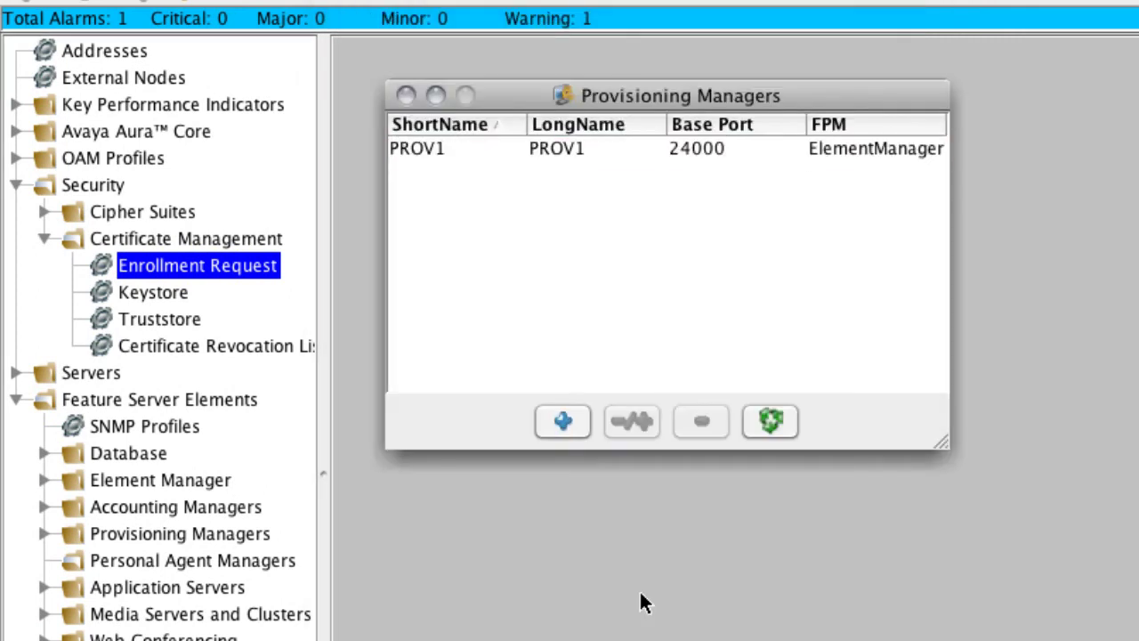
left_click(579, 149)
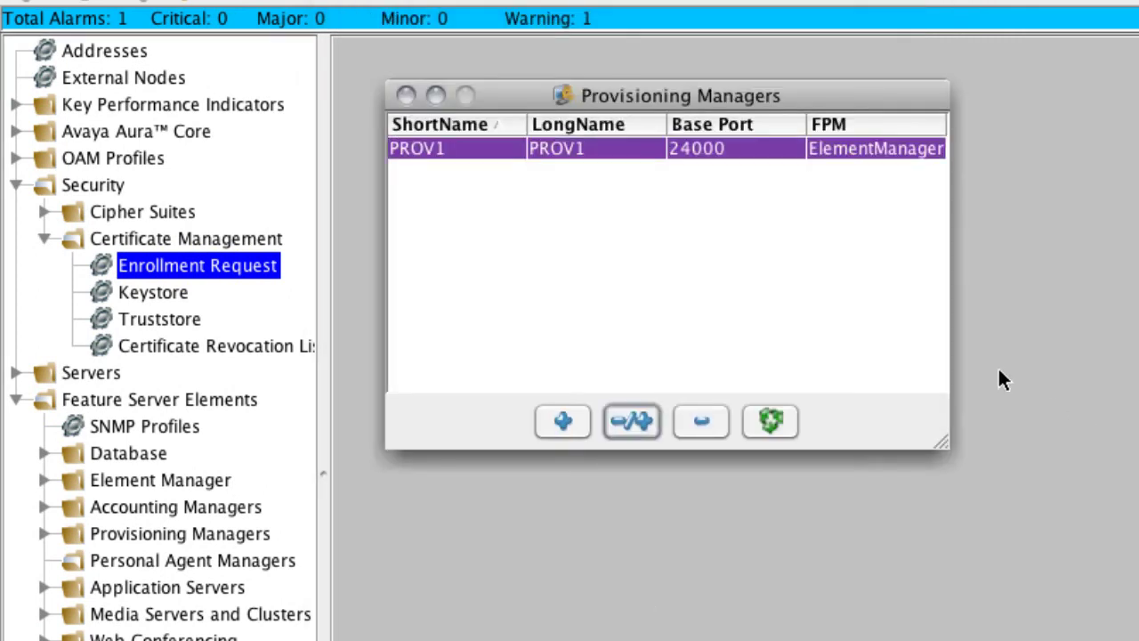
left_click(404, 96)
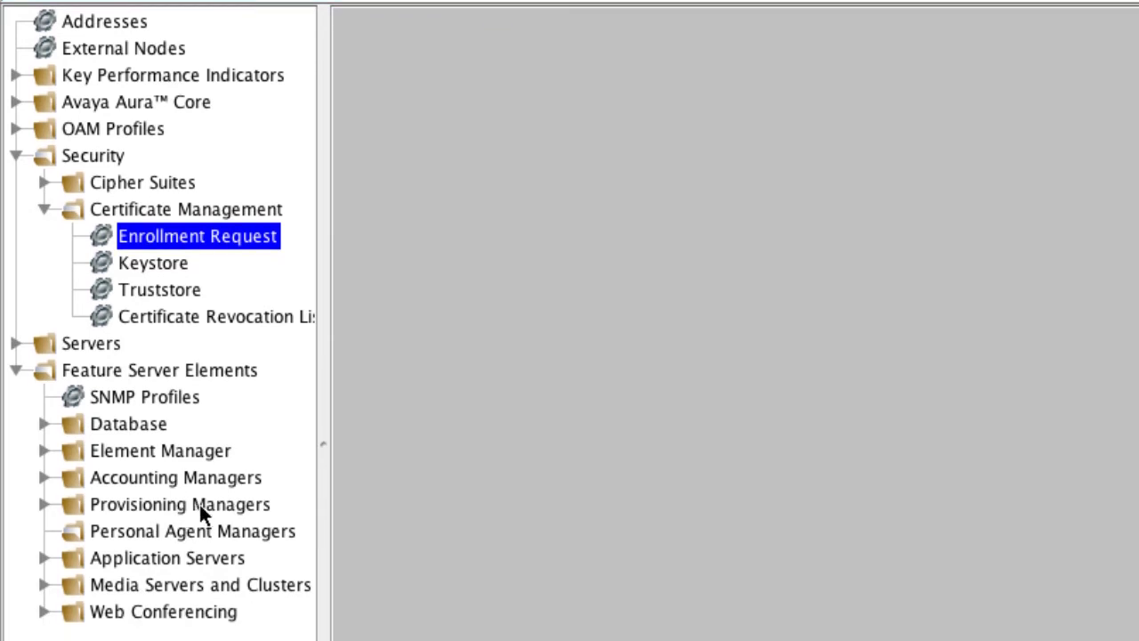
Edit application server AS1 to use SIP TLS instead of SIP TCP, with AAC7_AS as its SIP certificate, and apply the changes
left_click(241, 561)
double_click(242, 566)
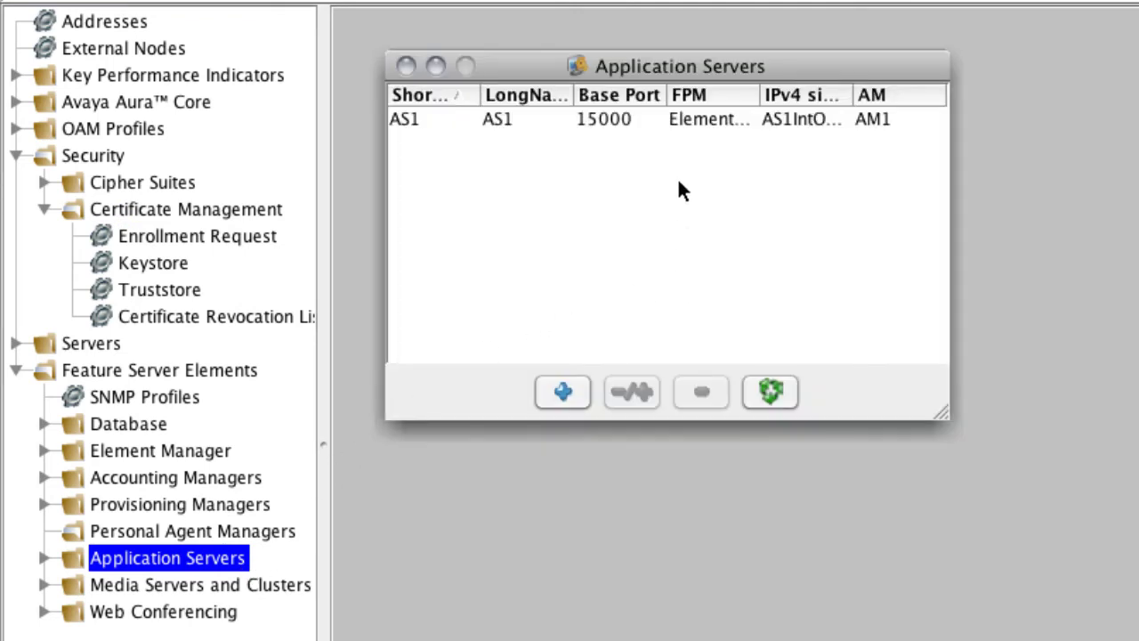
left_click(672, 124)
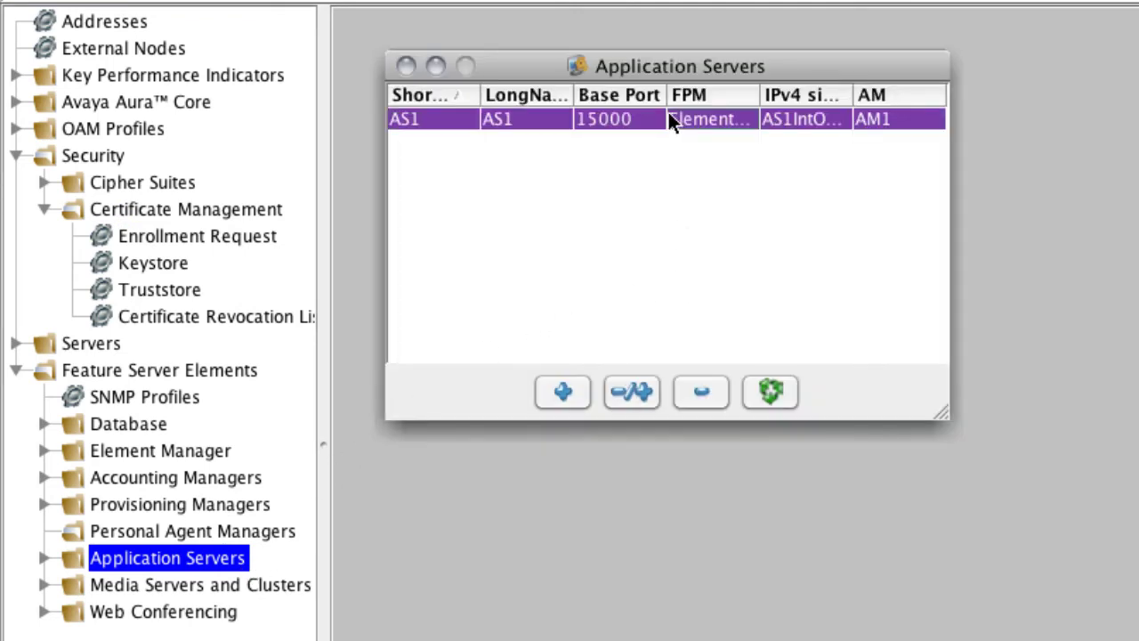
left_click(656, 402)
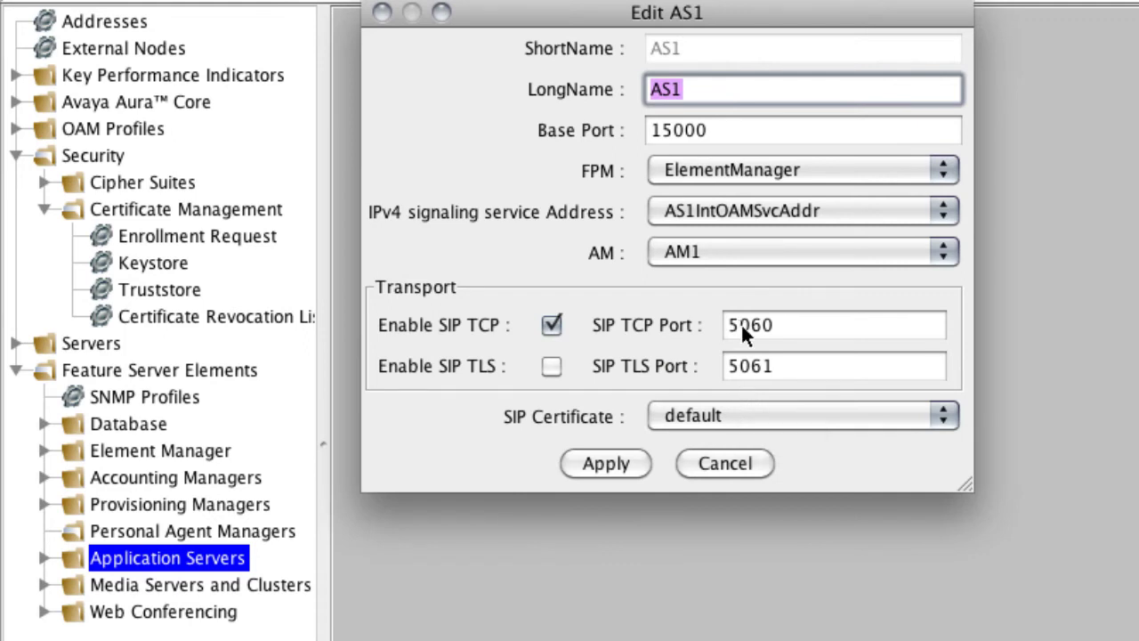
left_click(552, 366)
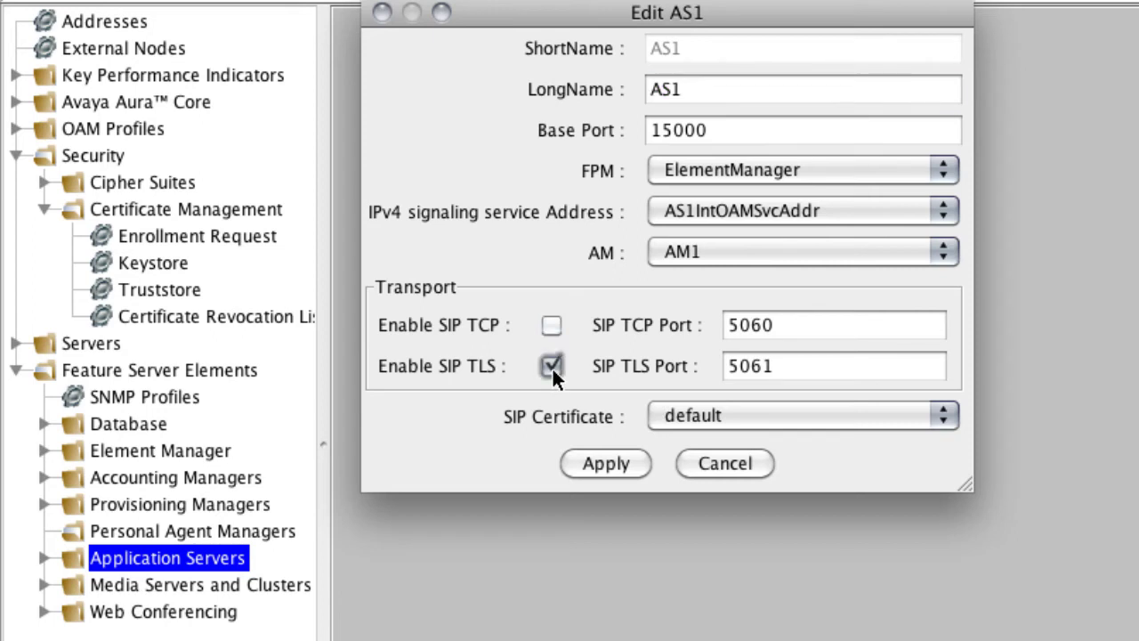
left_click(788, 414)
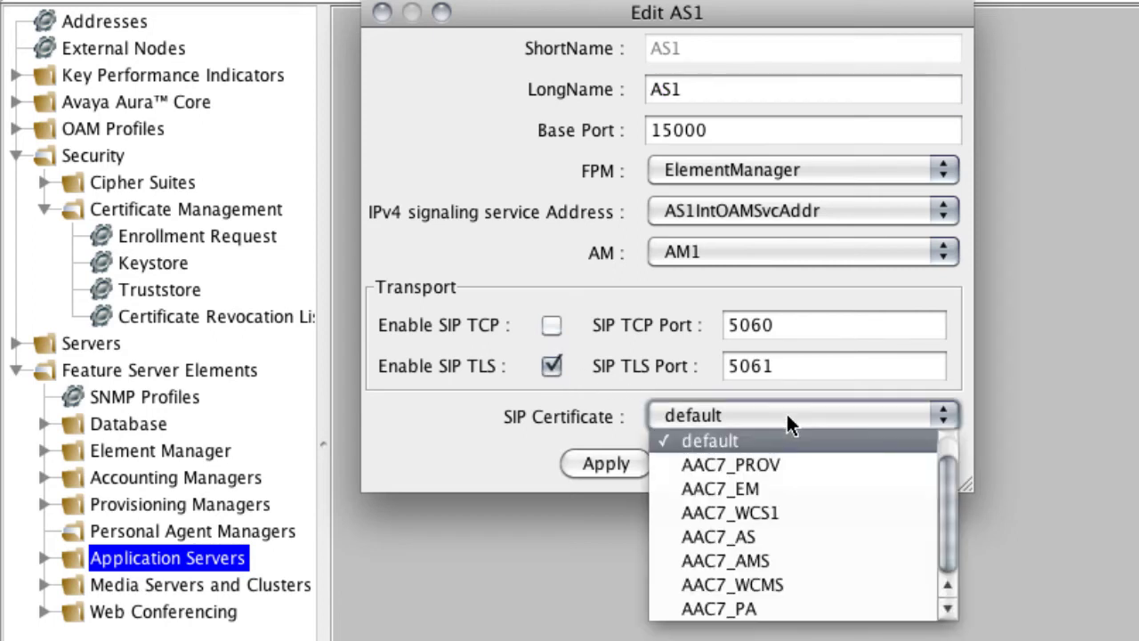
left_click(820, 538)
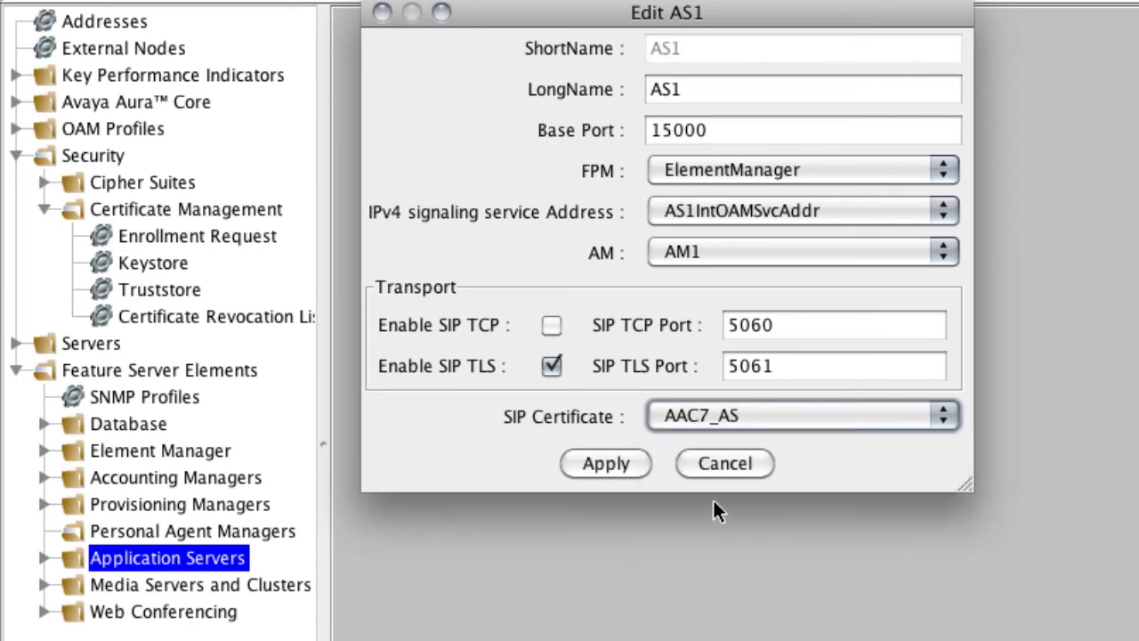
left_click(640, 469)
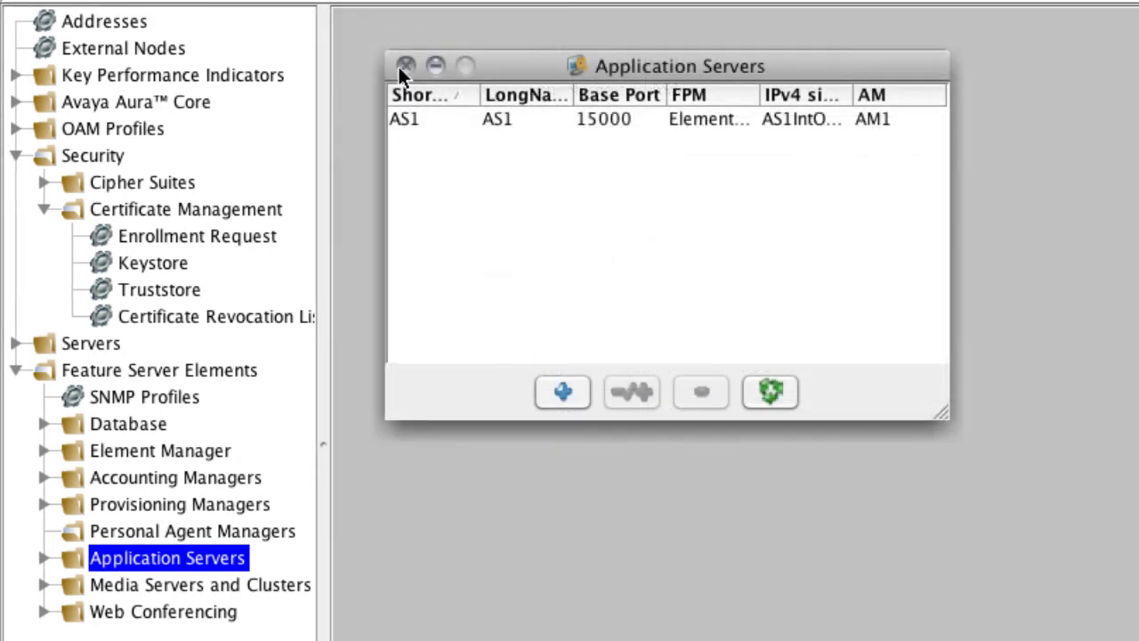
left_click(404, 67)
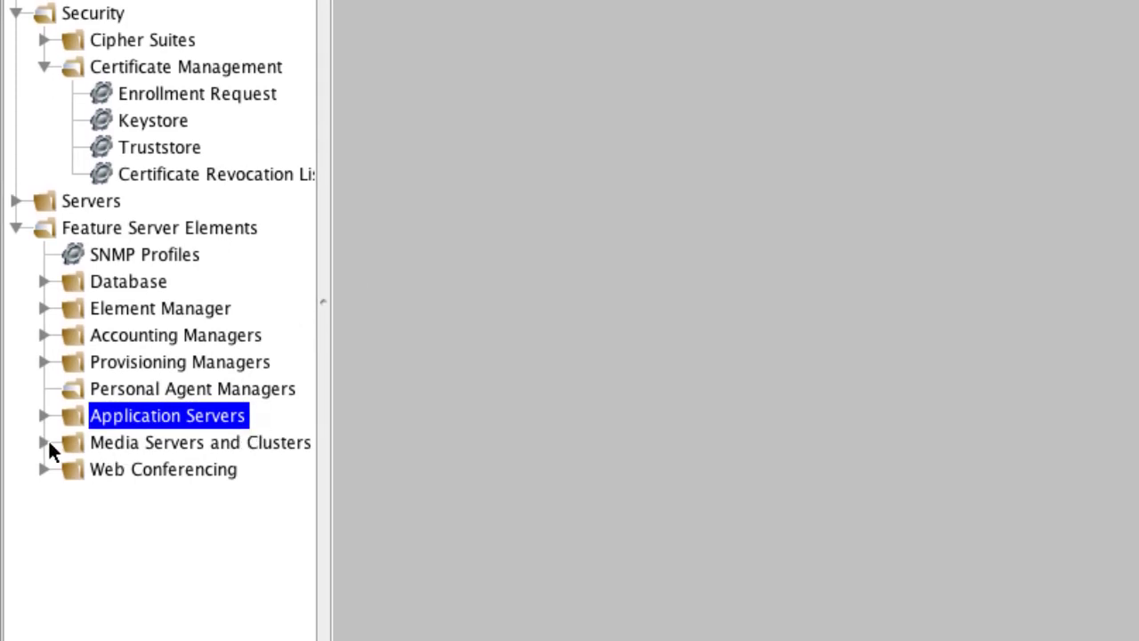
Edit media server MS1, enabling SIP TLS instead of SIP TCP and assigning AAC7_AMS as the SIP certificate
left_click(44, 442)
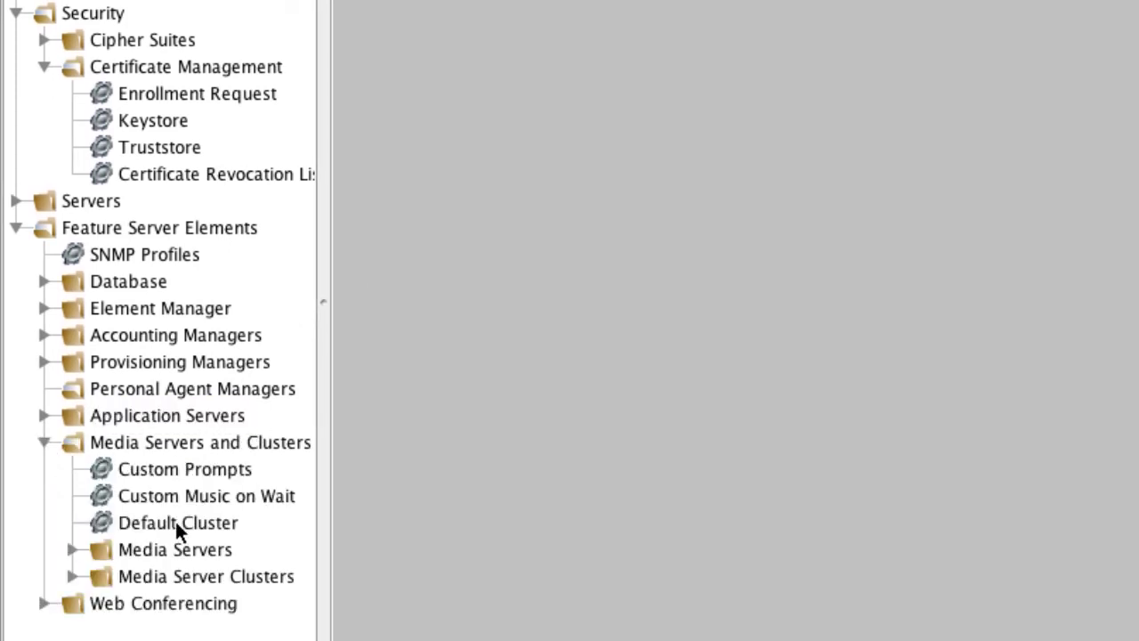
double_click(228, 552)
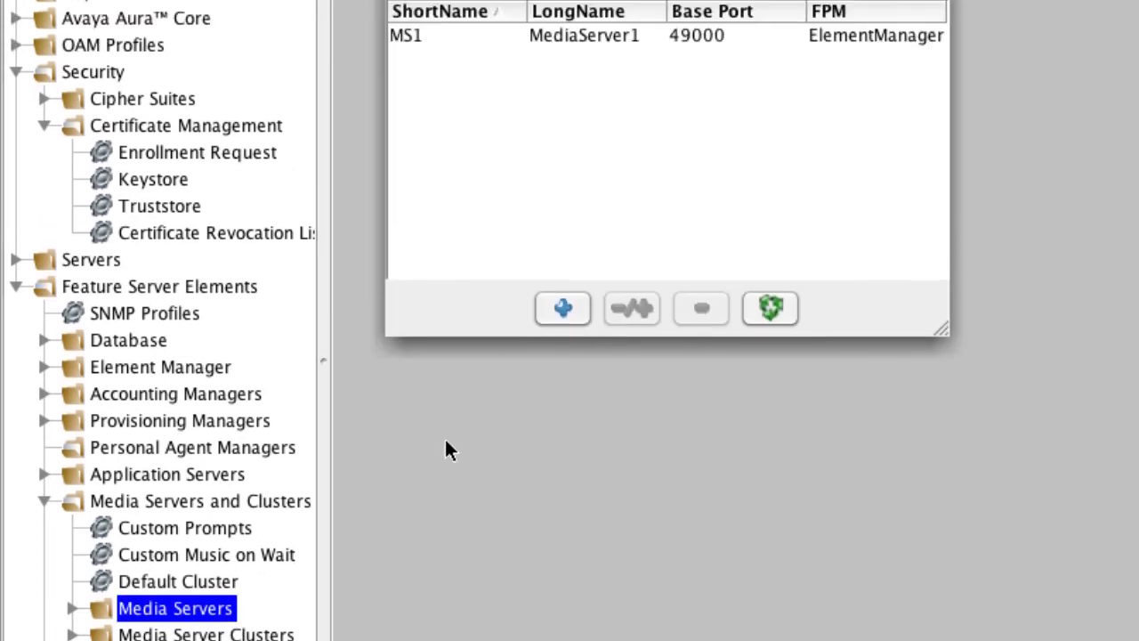
left_click(642, 71)
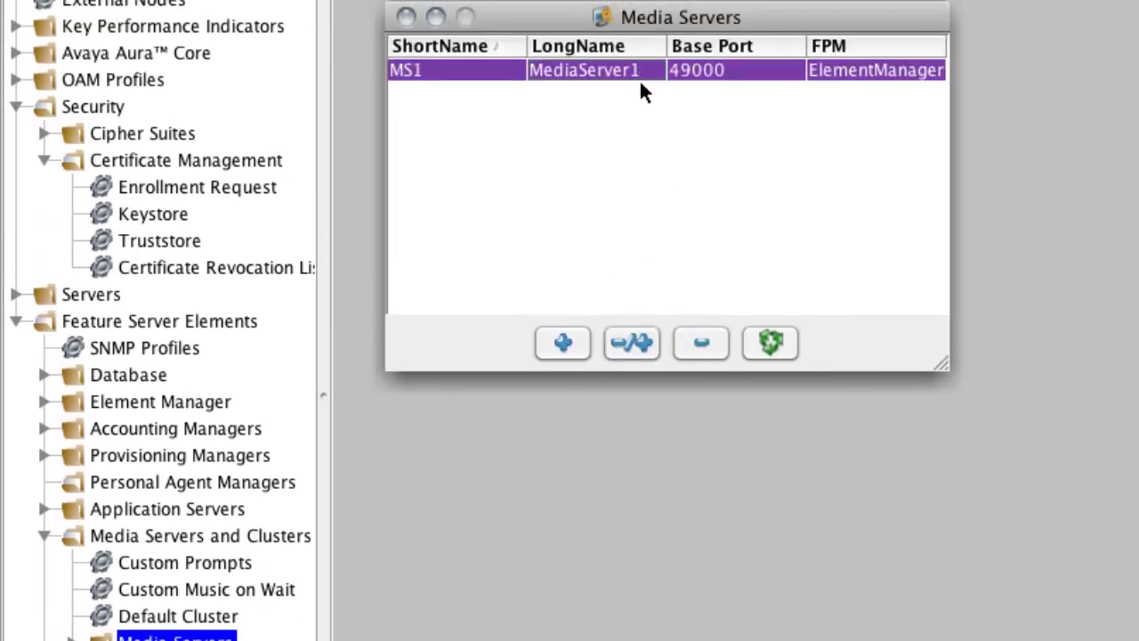
left_click(653, 353)
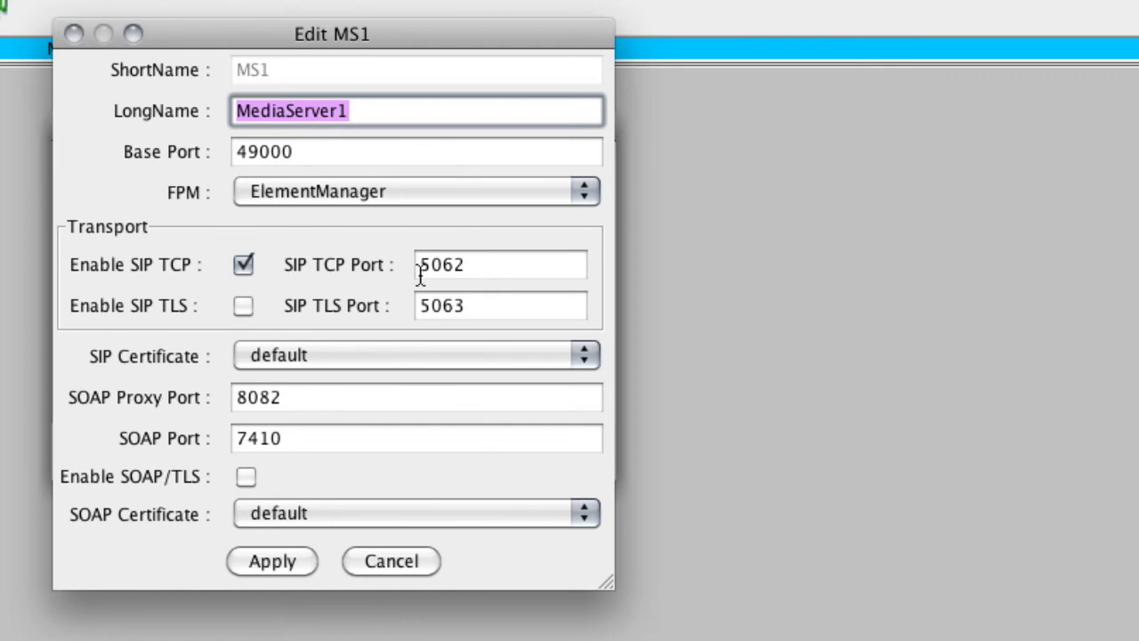
left_click(247, 304)
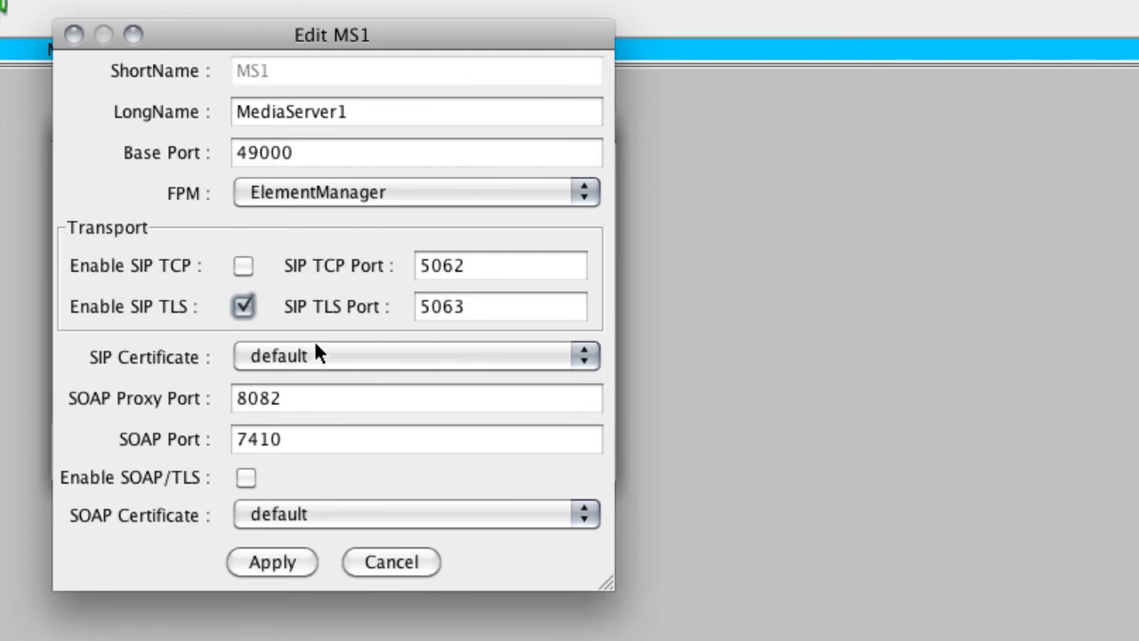
left_click(377, 358)
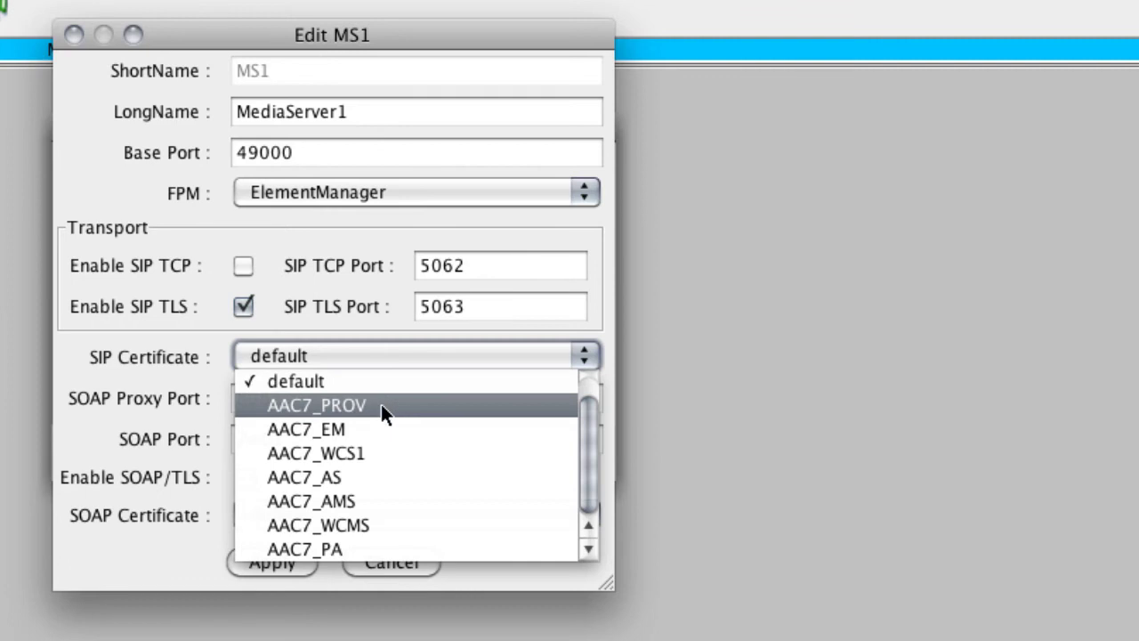
left_click(413, 501)
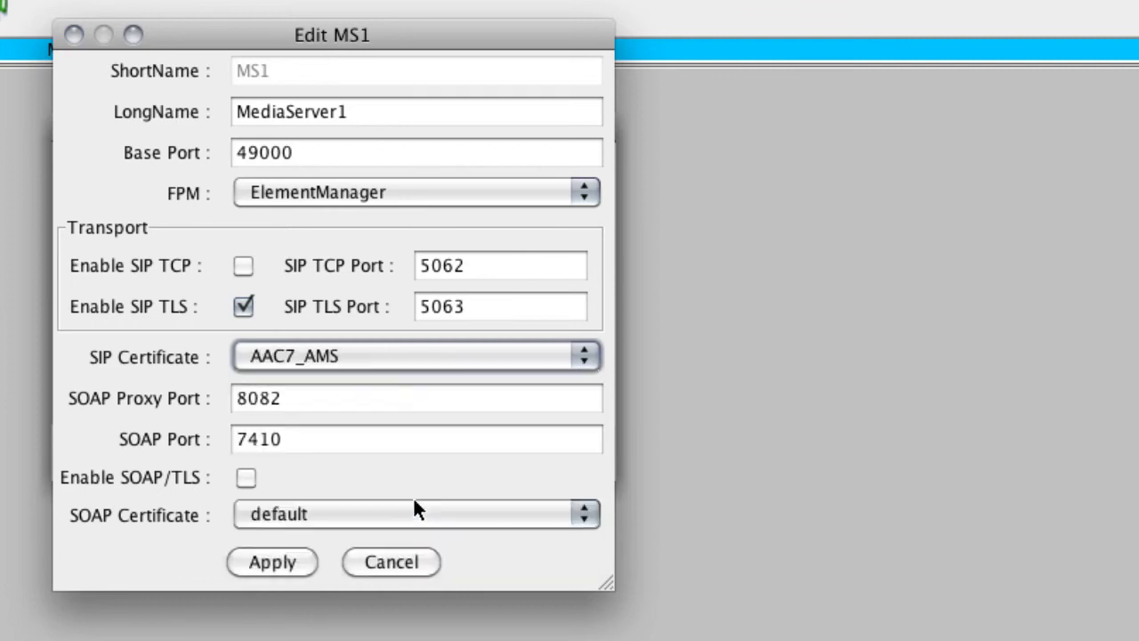
Enable SOAP/TLS on MS1, assign AAC7_AMS as the SOAP certificate, and apply the changes
left_click(248, 478)
left_click(352, 513)
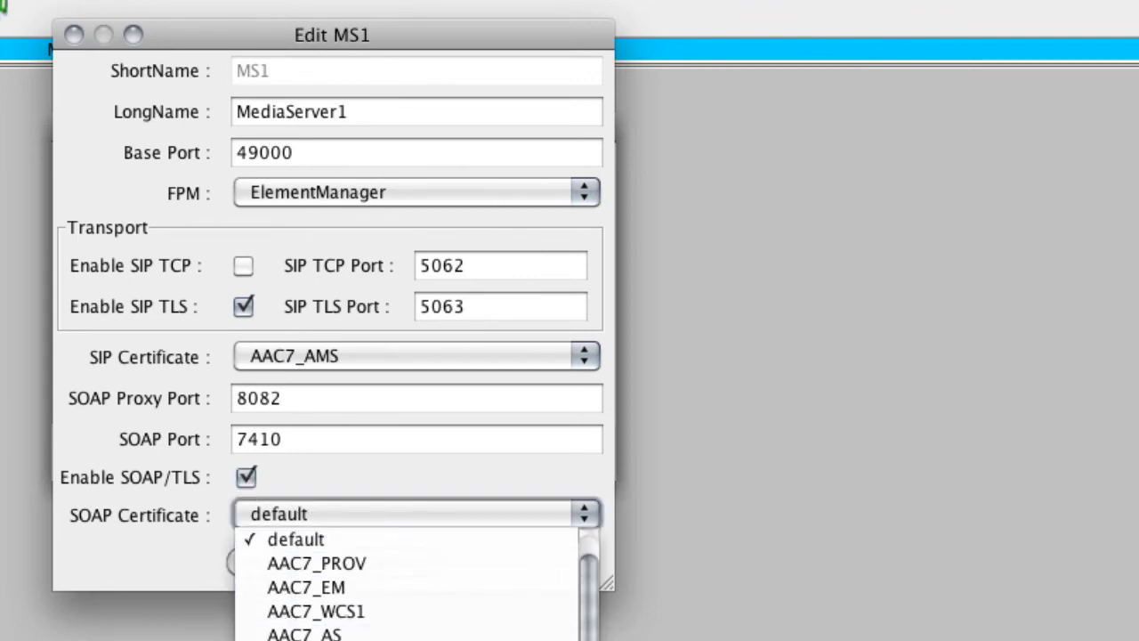
left_click(306, 639)
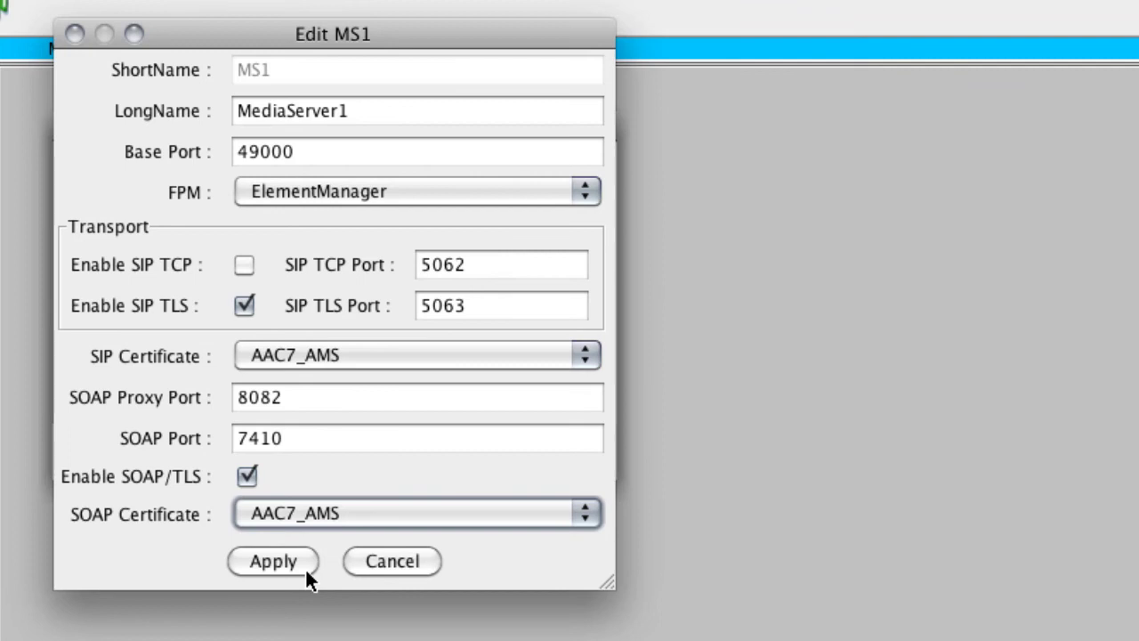
left_click(305, 567)
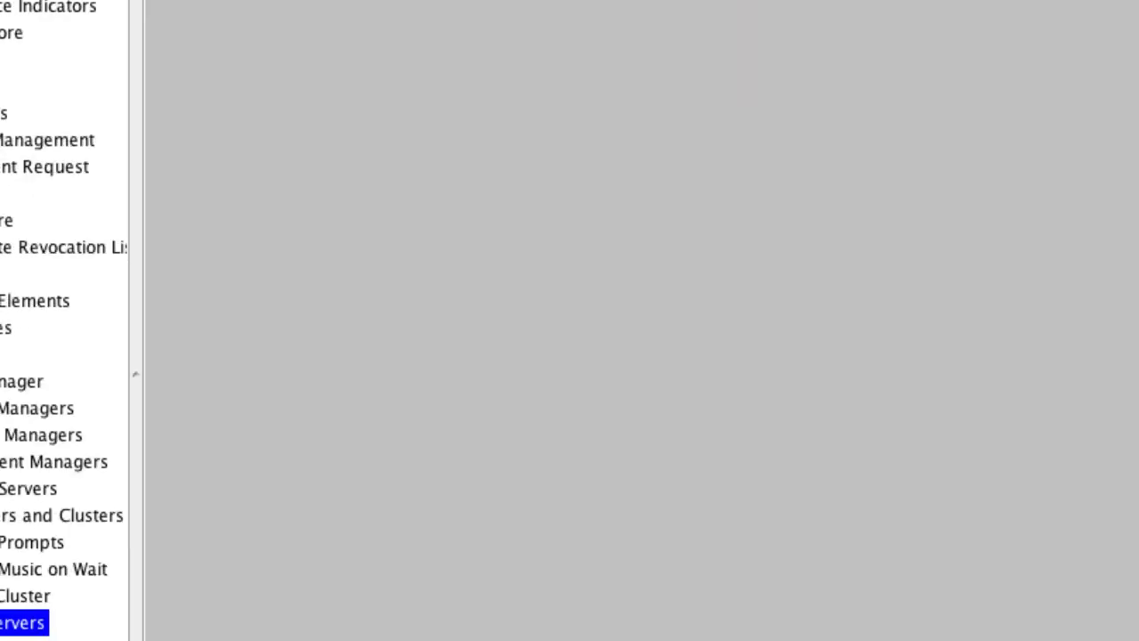
left_click(42, 348)
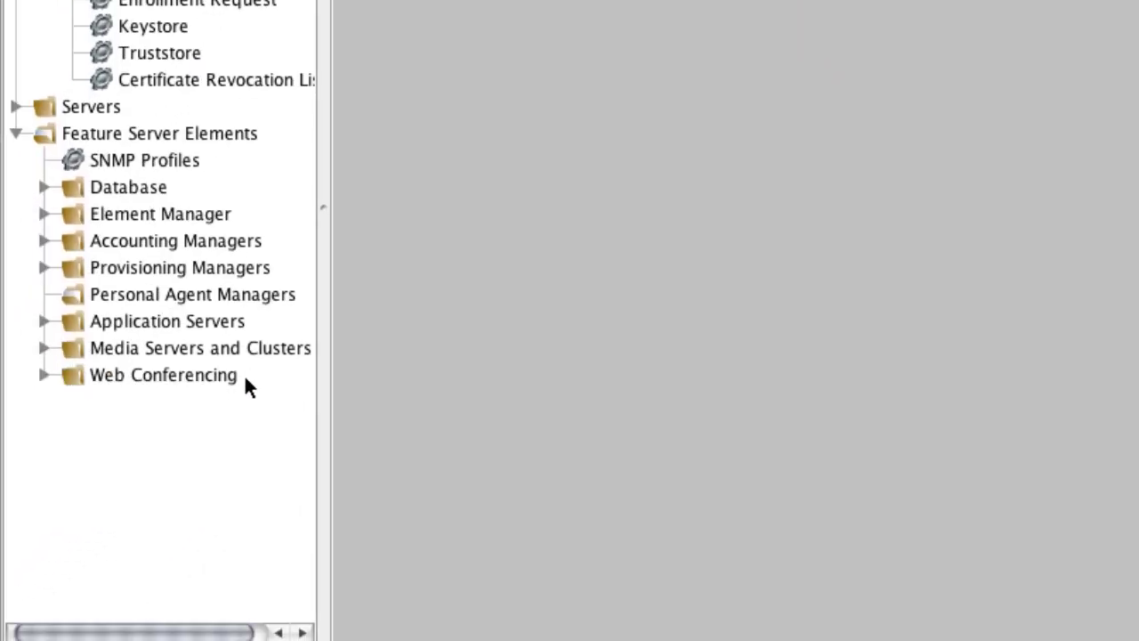
Assign AAC7_WCMS as the HTTPS certificate of Web Conferencing Management Server WCMS1 and apply the change
left_click(43, 375)
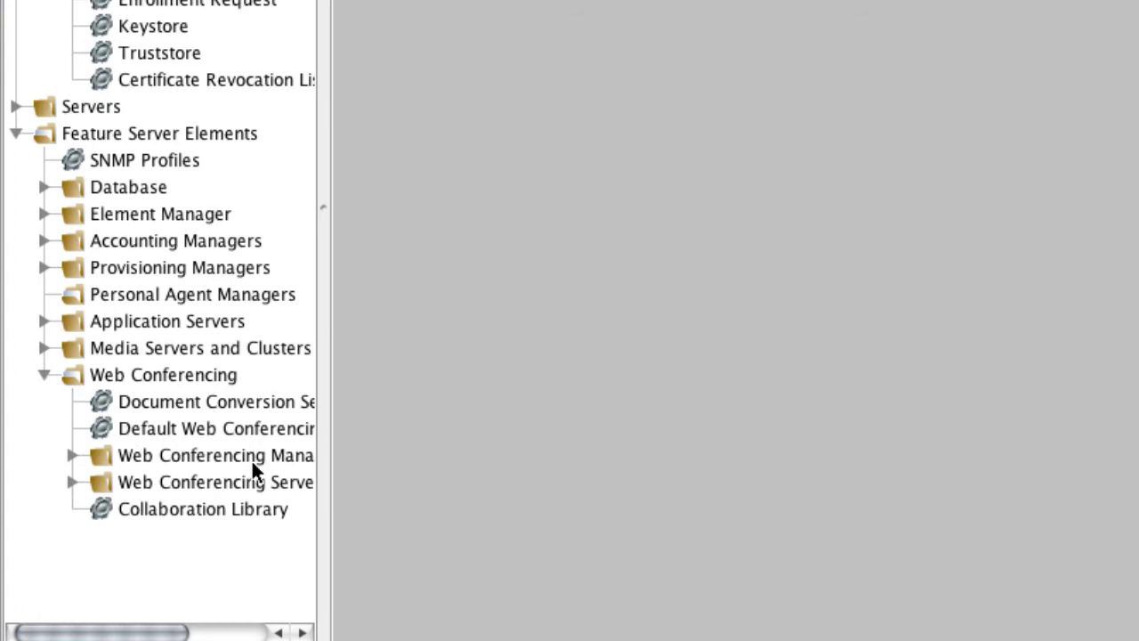
left_click_drag(326, 615, 381, 615)
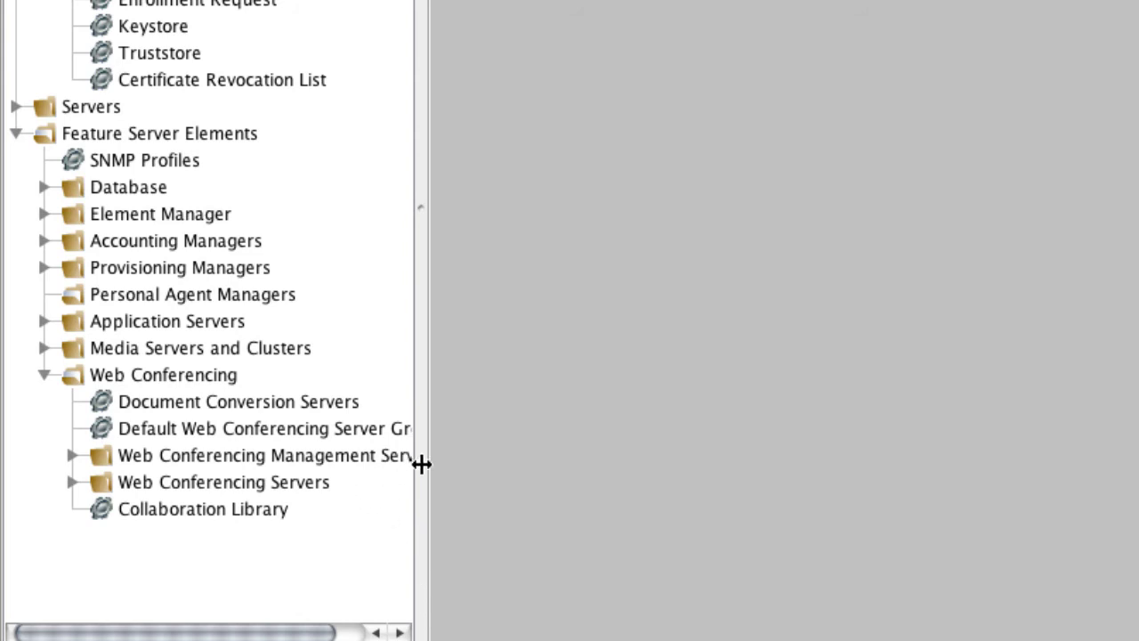
left_click_drag(420, 463, 481, 462)
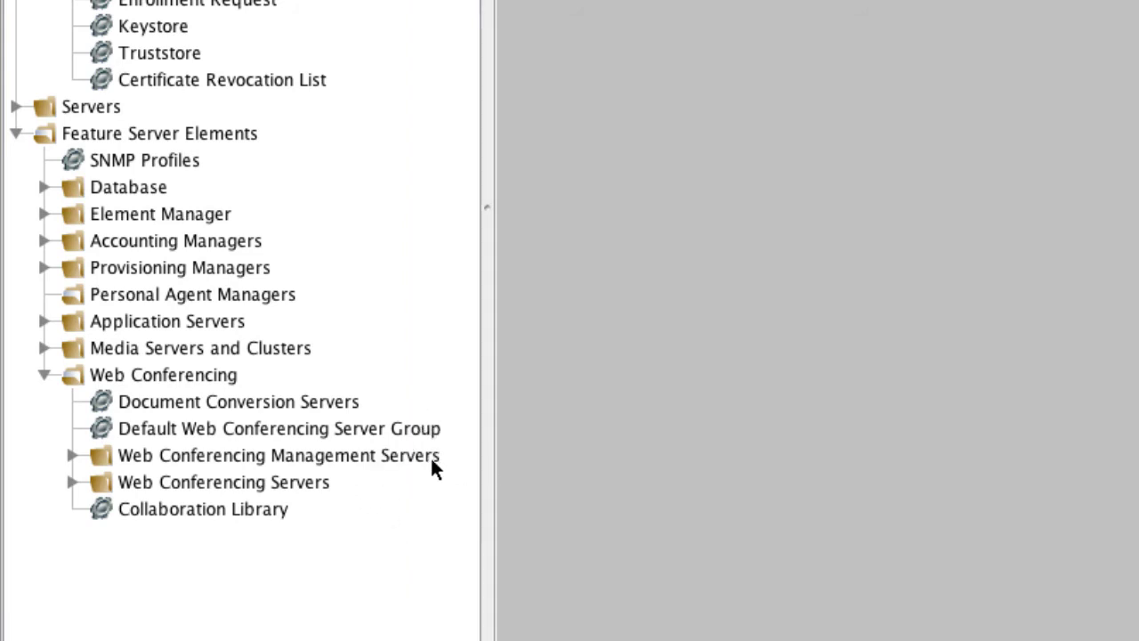
left_click(437, 457)
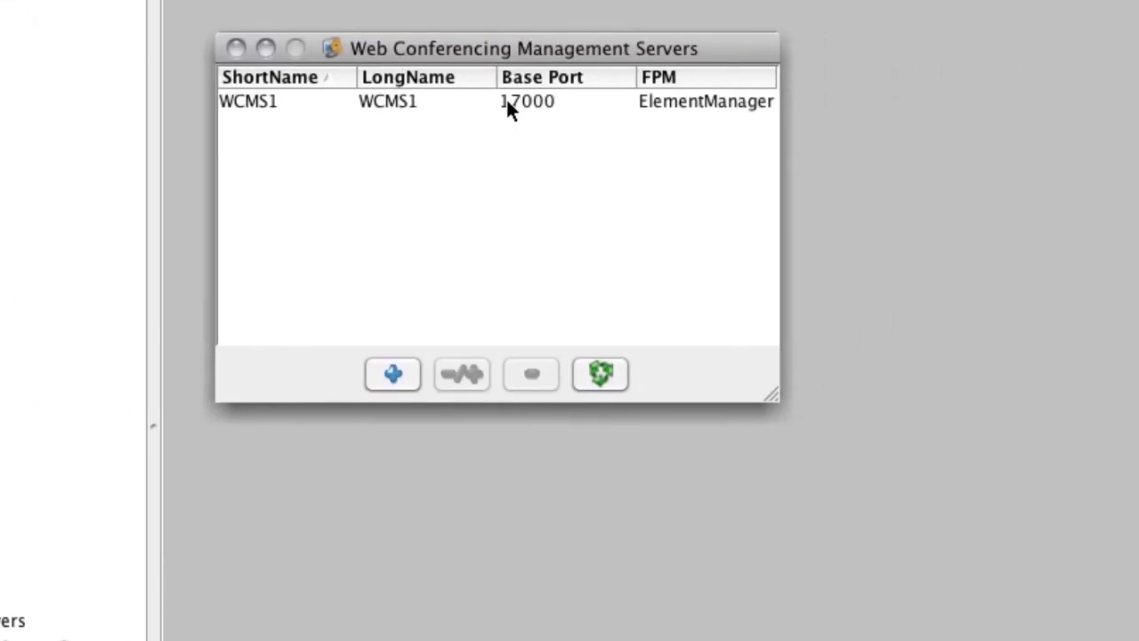
left_click(488, 103)
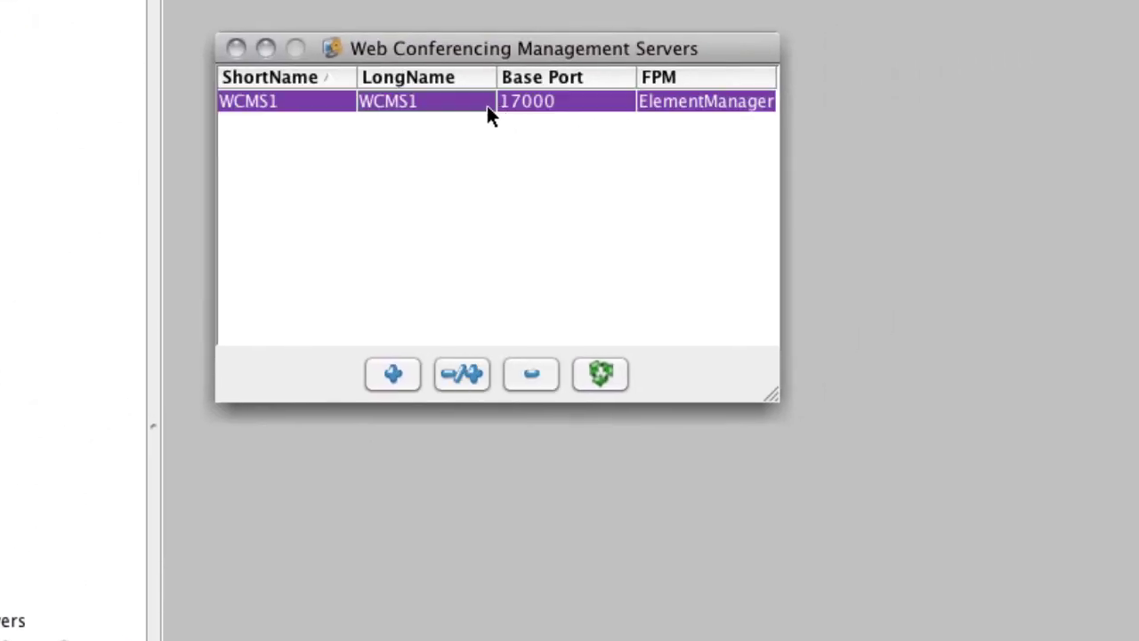
left_click(461, 375)
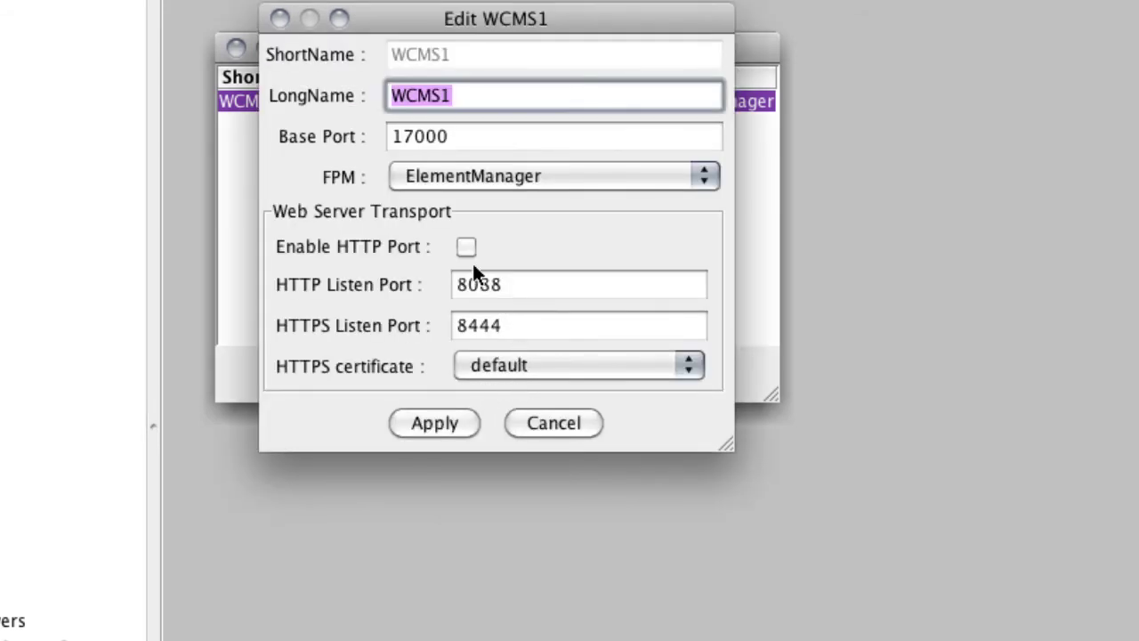
left_click(593, 365)
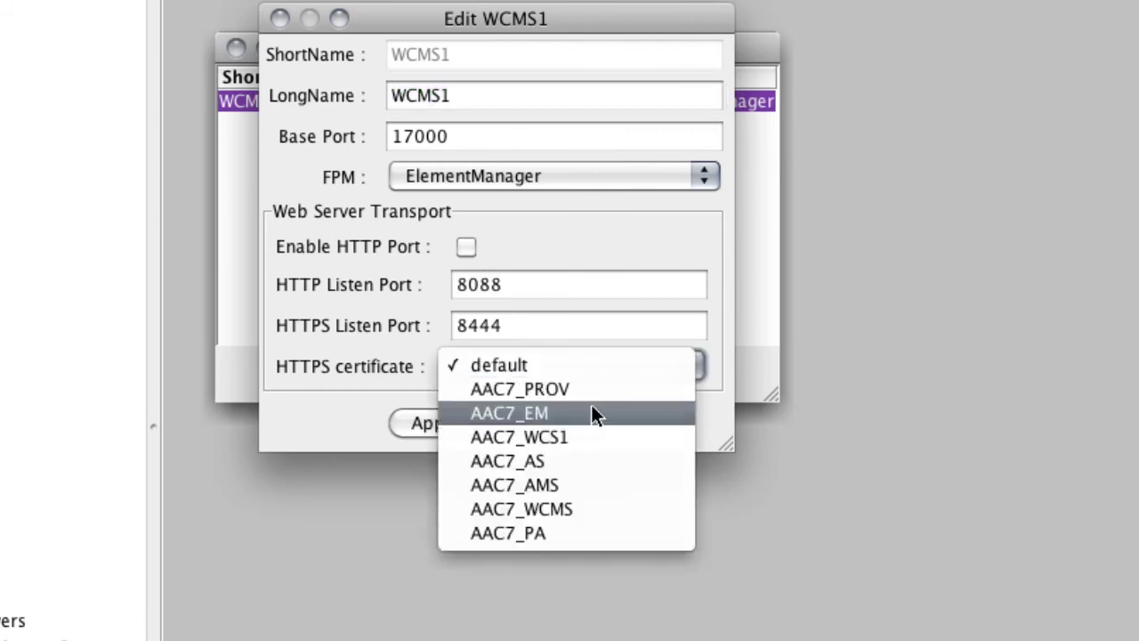
left_click(595, 509)
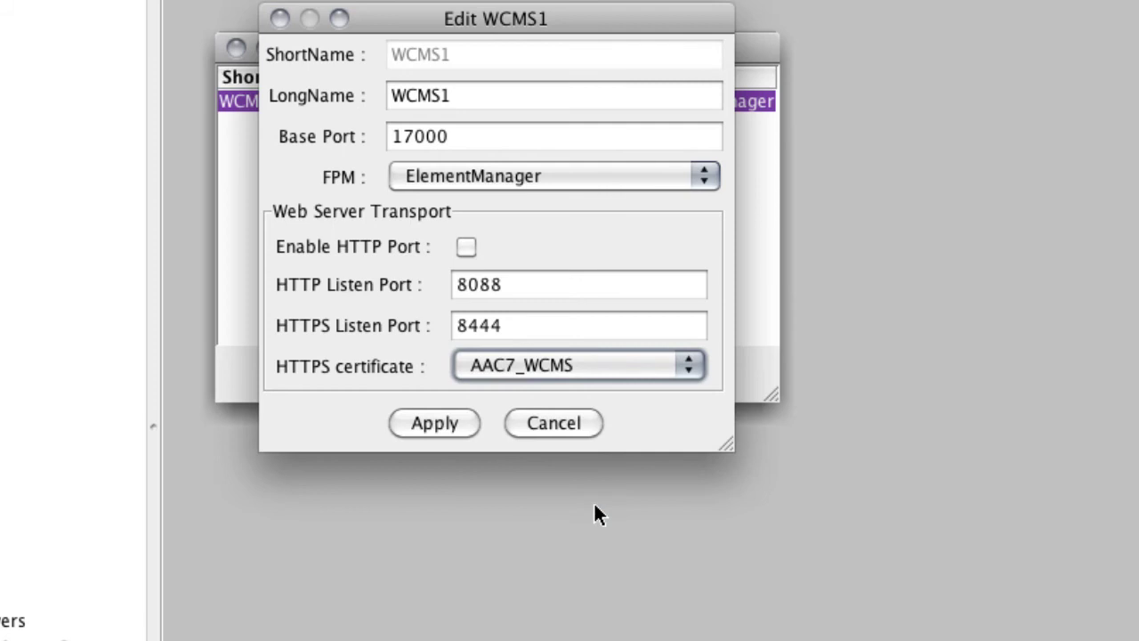
left_click(471, 432)
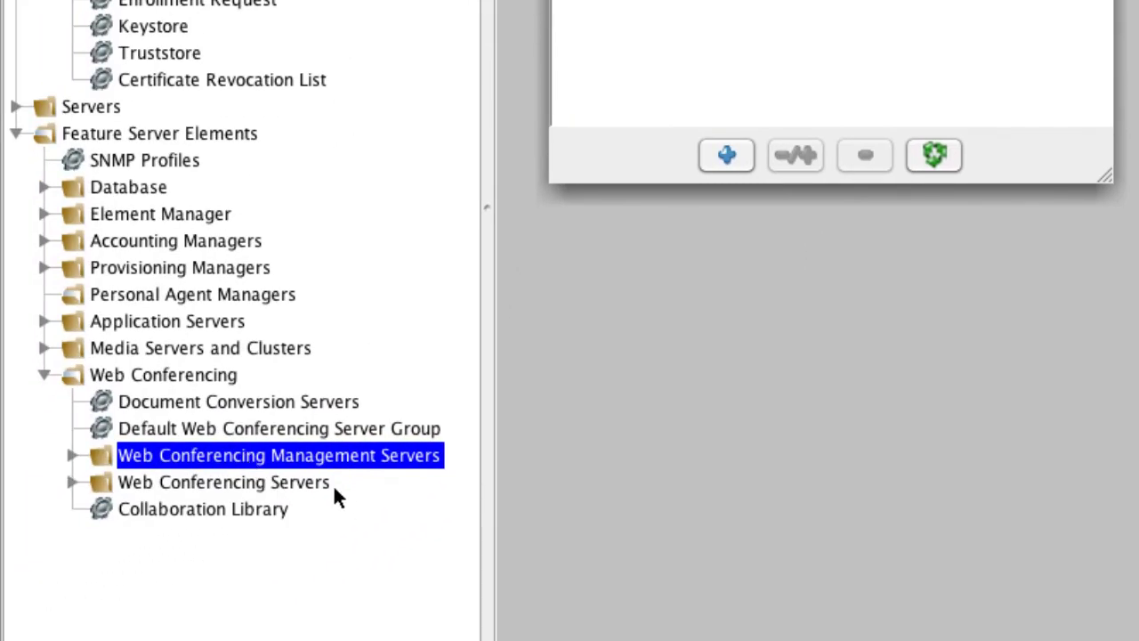
Assign AAC7_WCS1 as the HTTPS External Certificate of Web Conferencing Server WCS1, apply it, and close the open server lists
left_click(329, 486)
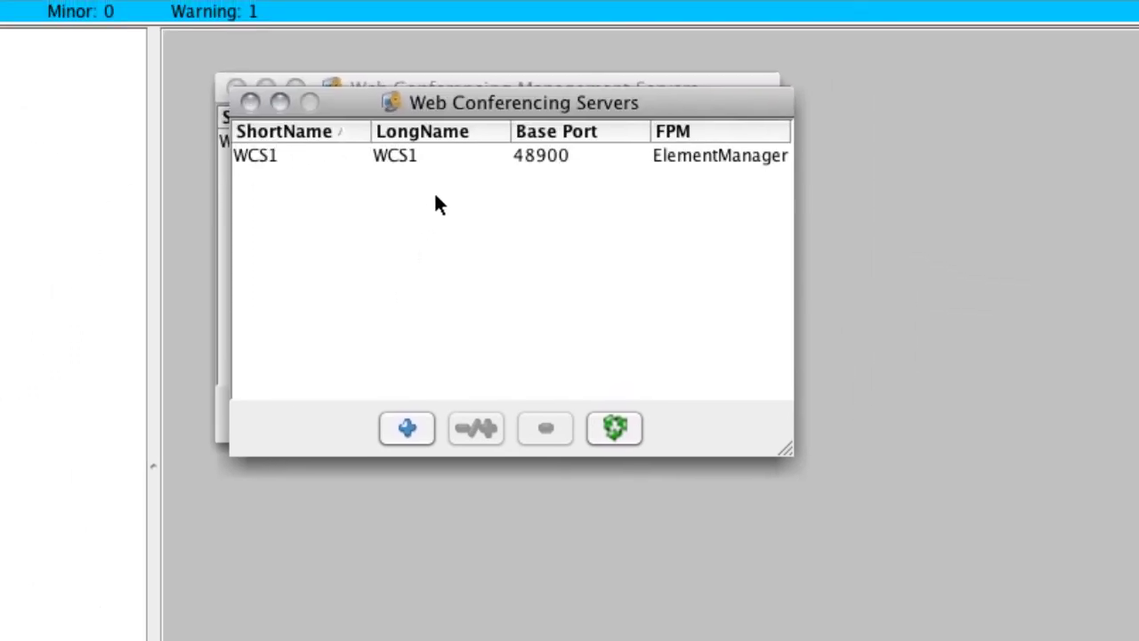
left_click(458, 156)
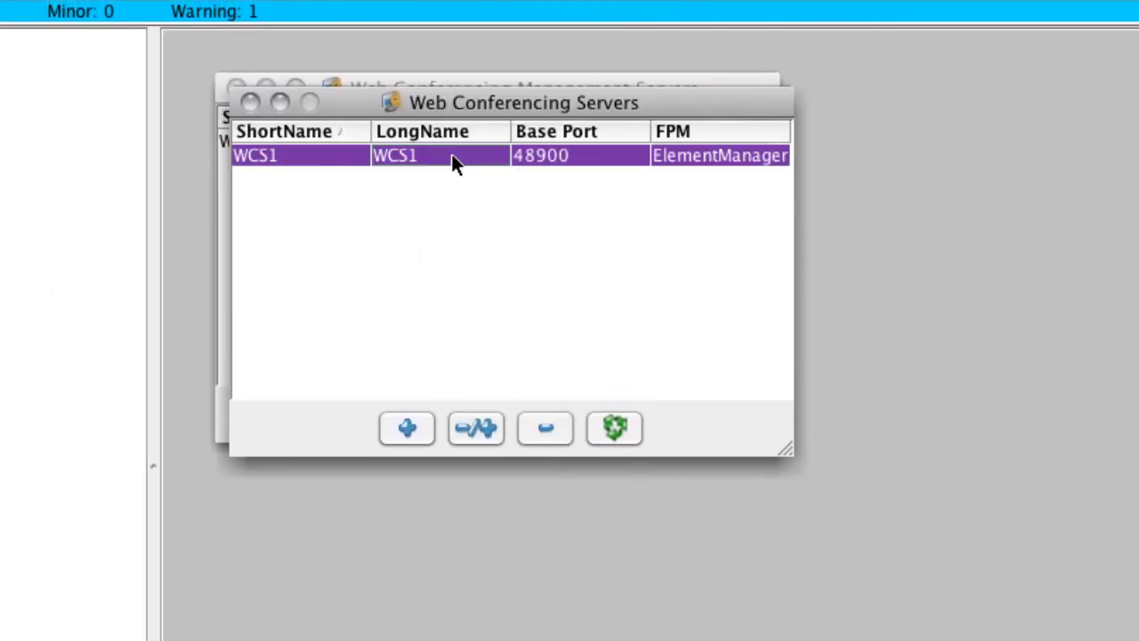
left_click(475, 428)
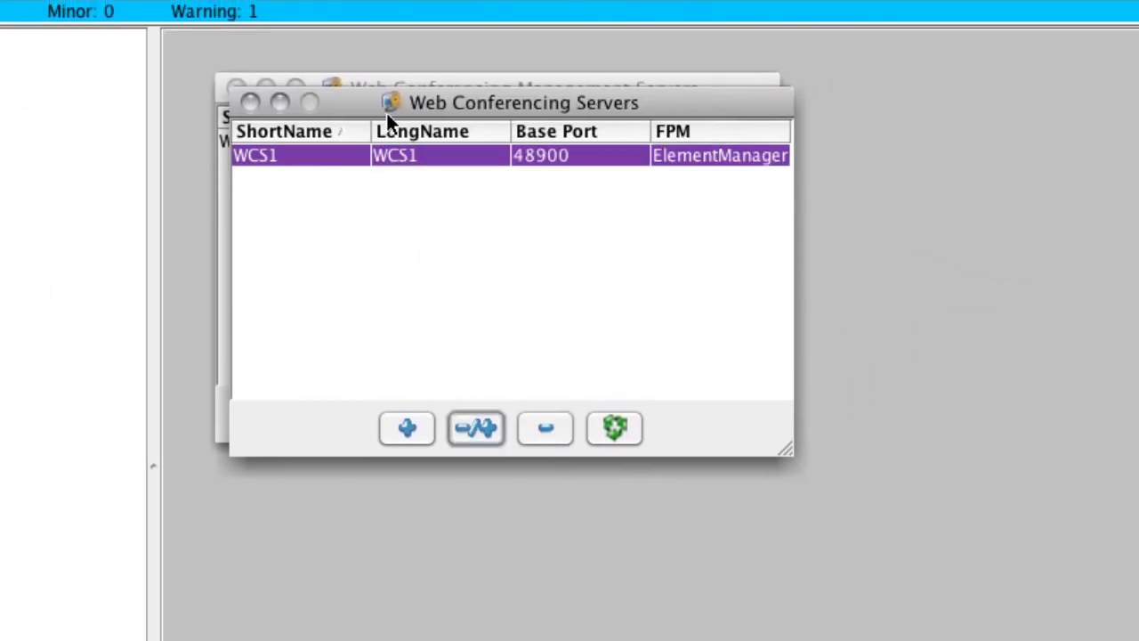
left_click(500, 437)
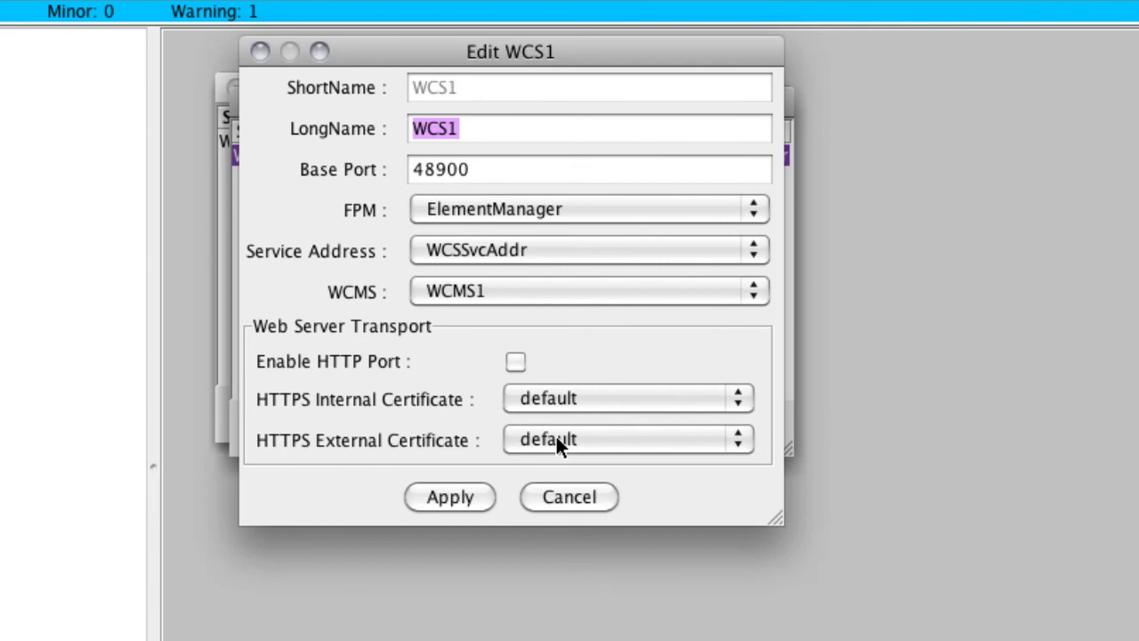
left_click(635, 442)
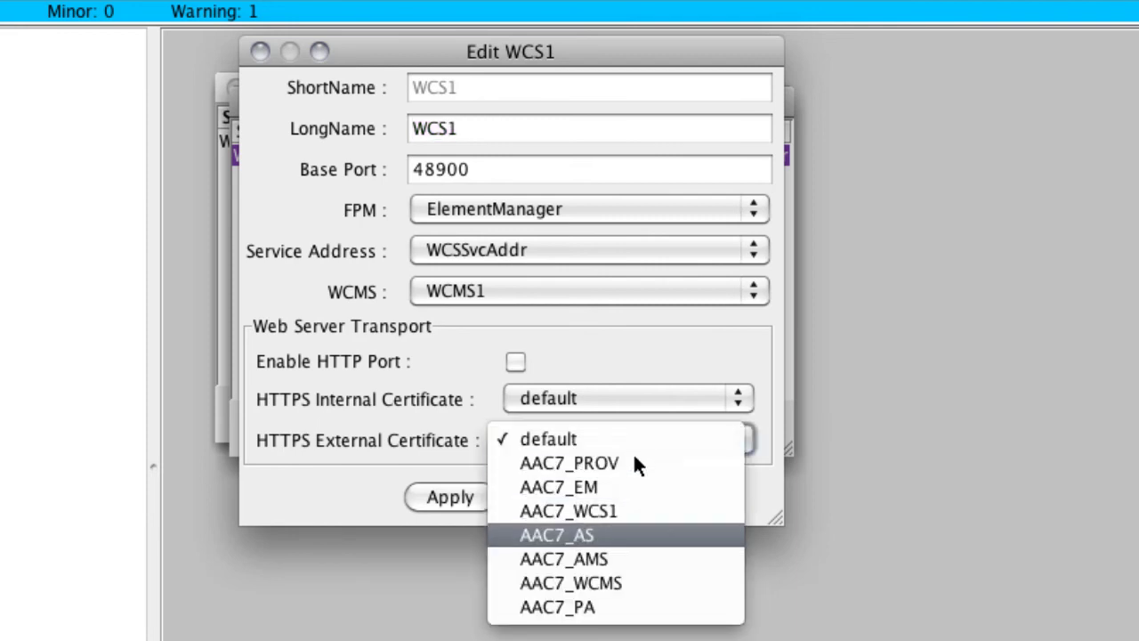
key("Up")
key("Up")
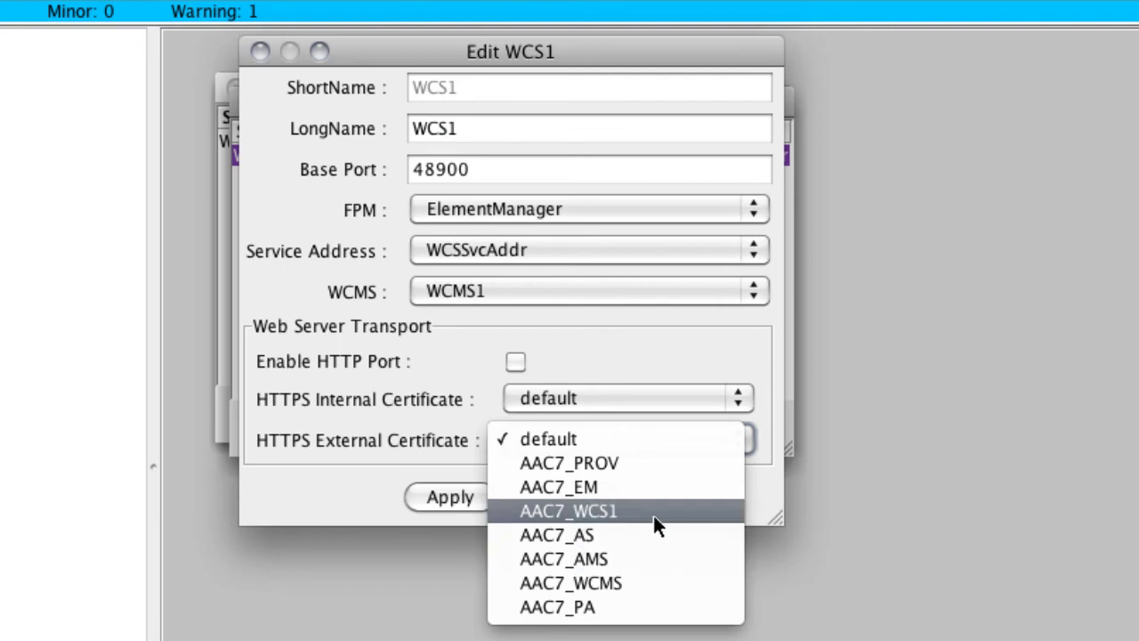
left_click(653, 516)
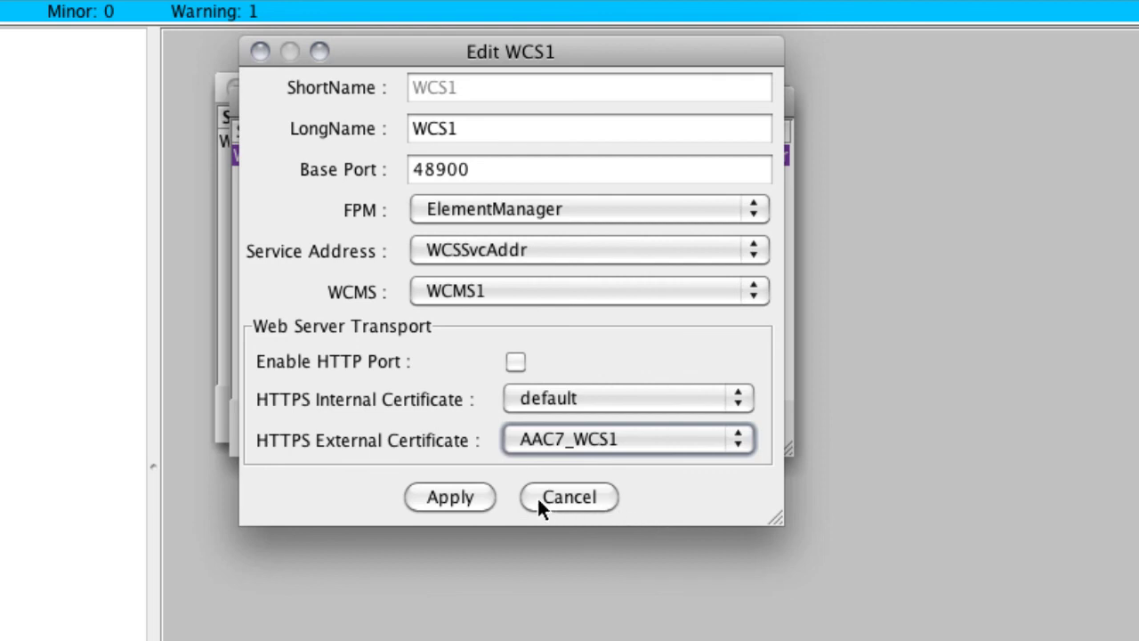
left_click(485, 500)
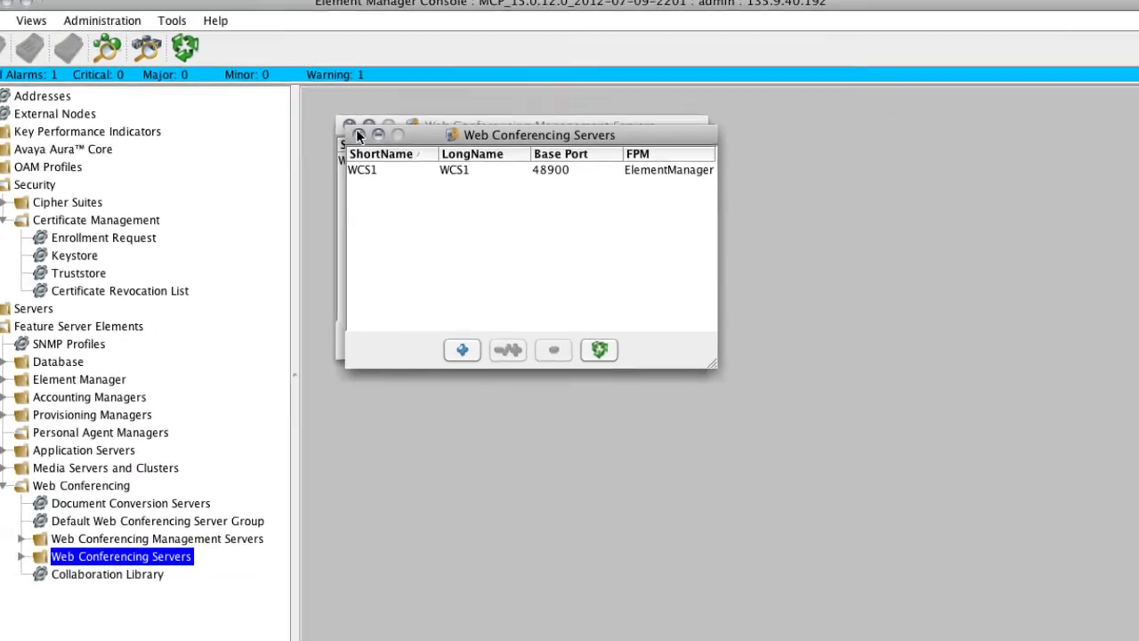
left_click(370, 138)
left_click(360, 129)
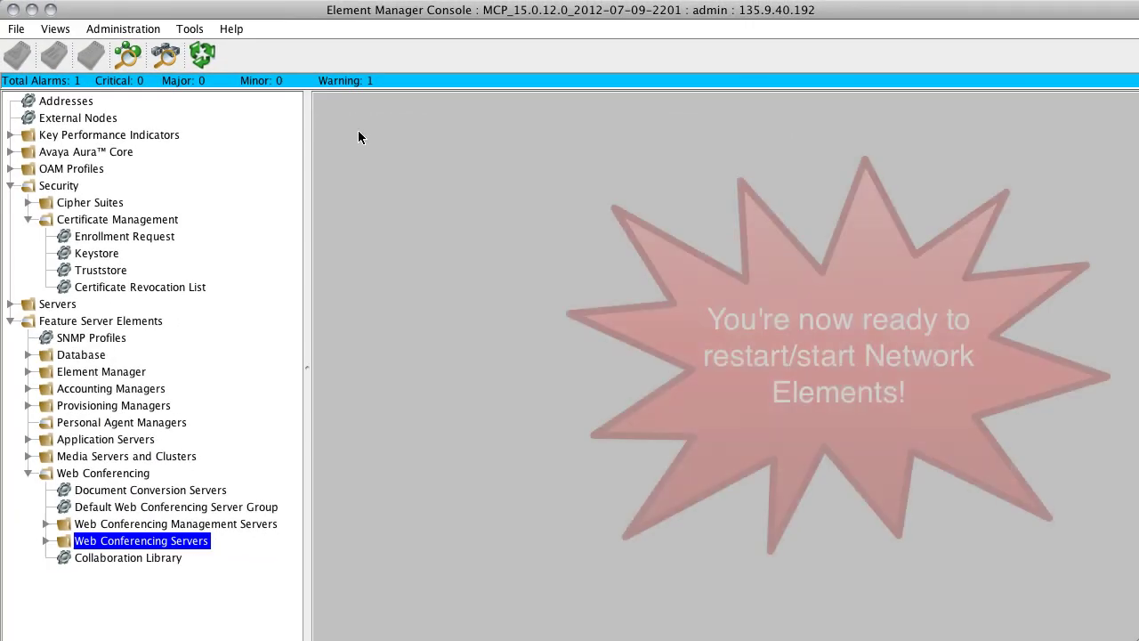